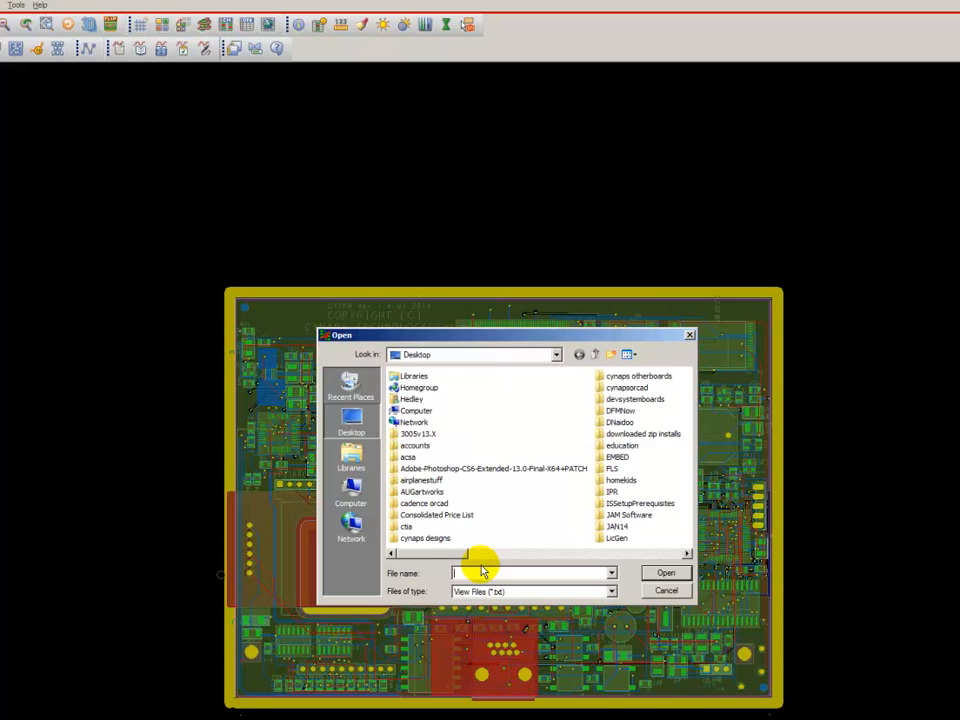
Load the orcad2tm view file from the Desktop as the selected report and generate it for display.
click(682, 554)
click(682, 554)
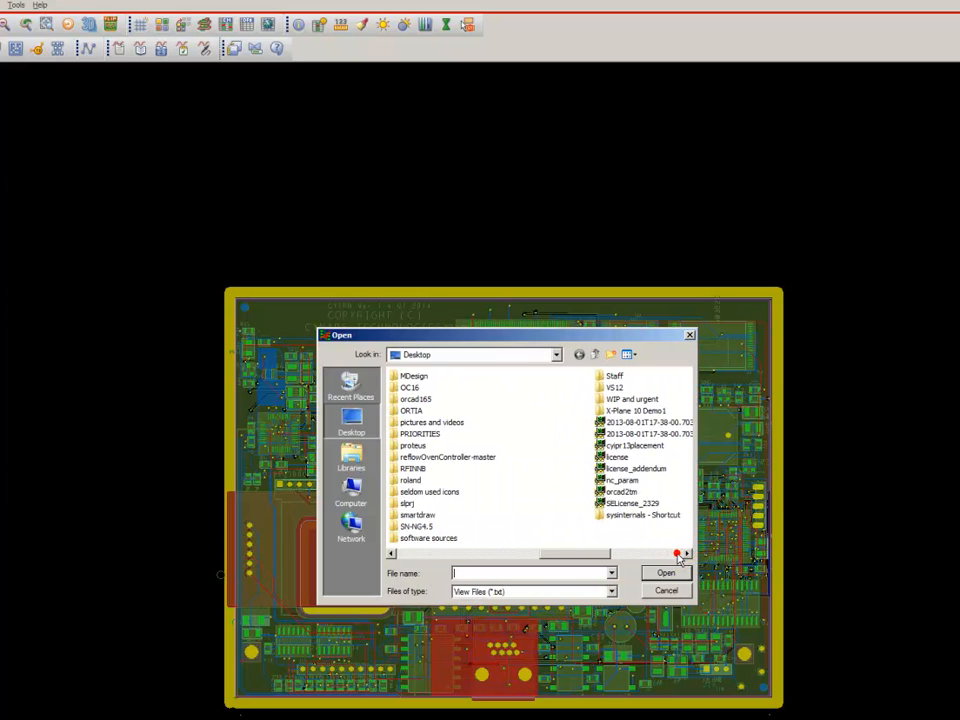
click(620, 494)
click(666, 572)
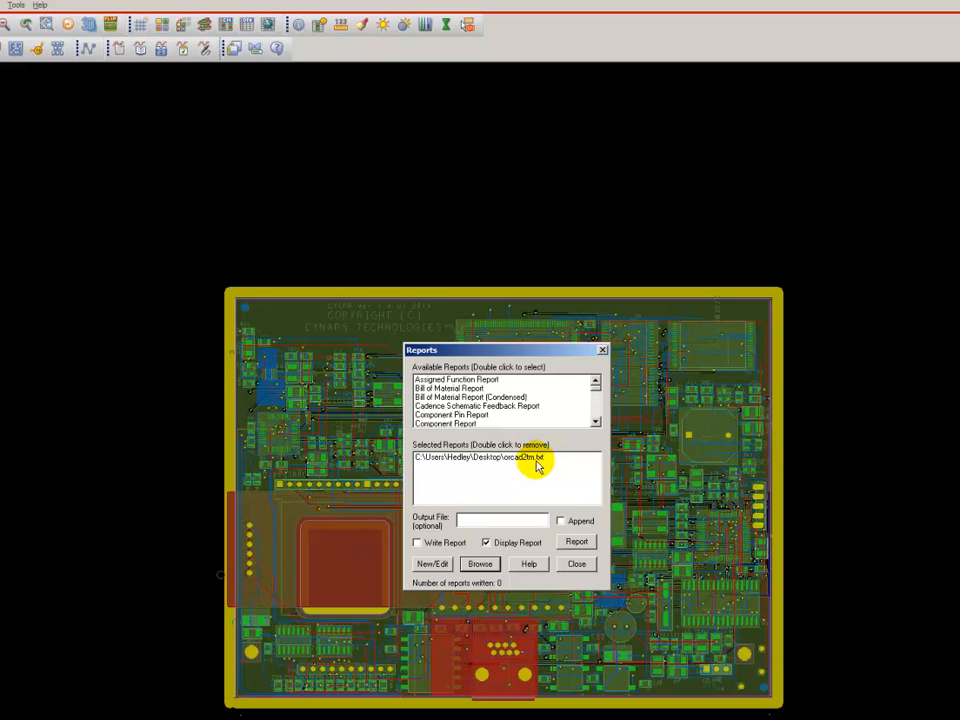
click(578, 541)
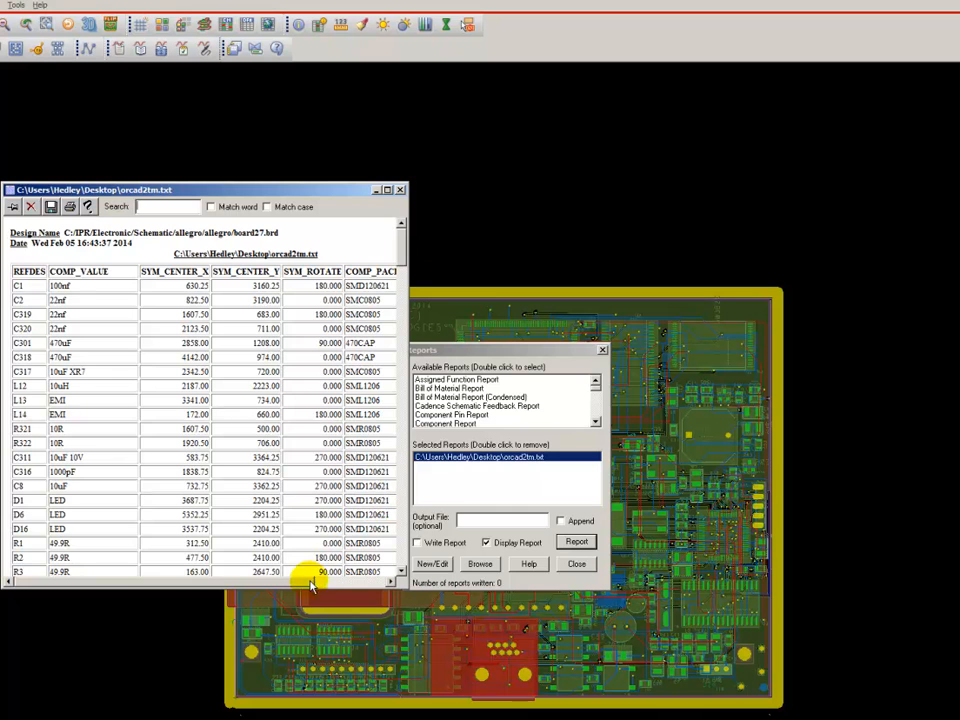
Review the component values, centre coordinates, rotations and packages in the generated report and close it.
drag(305, 584, 263, 576)
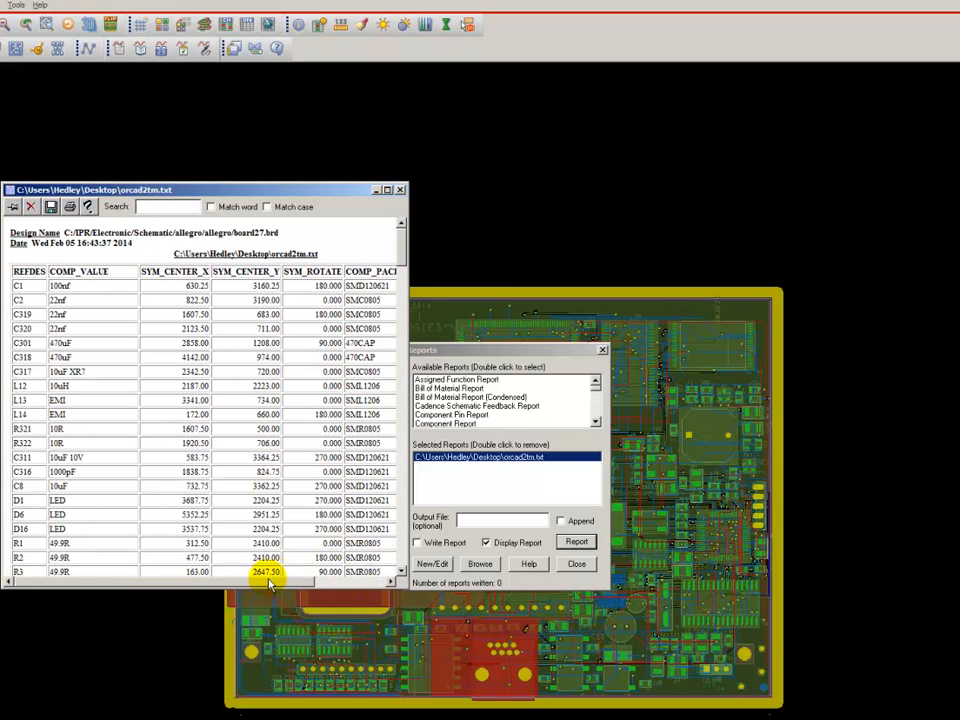
mouse_move(403, 258)
mouse_down()
mouse_move(391, 553)
mouse_move(401, 236)
mouse_up()
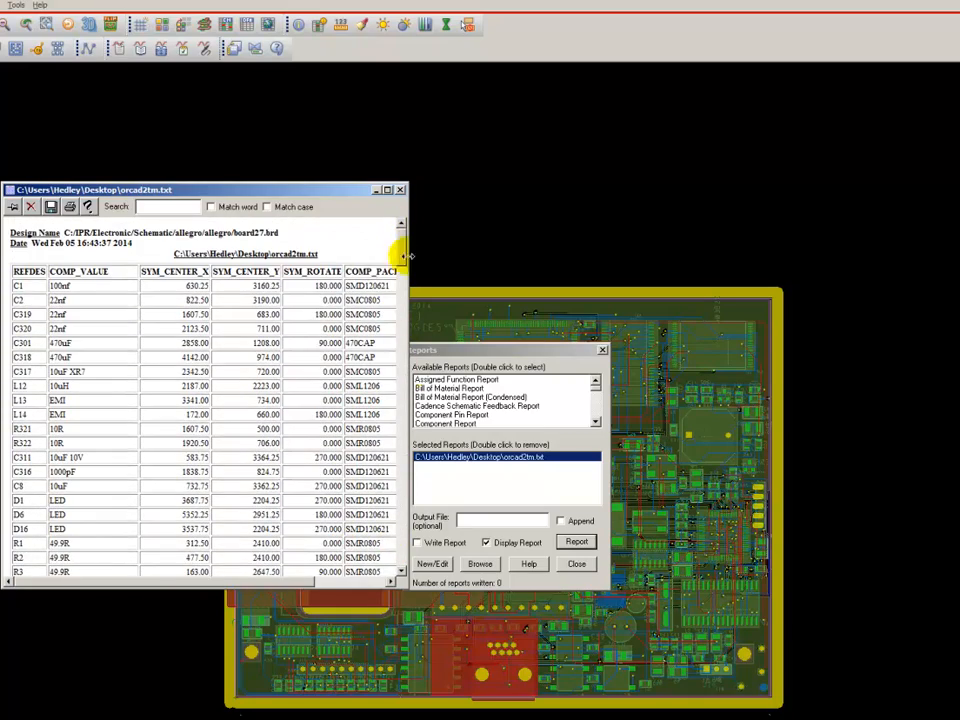
click(400, 191)
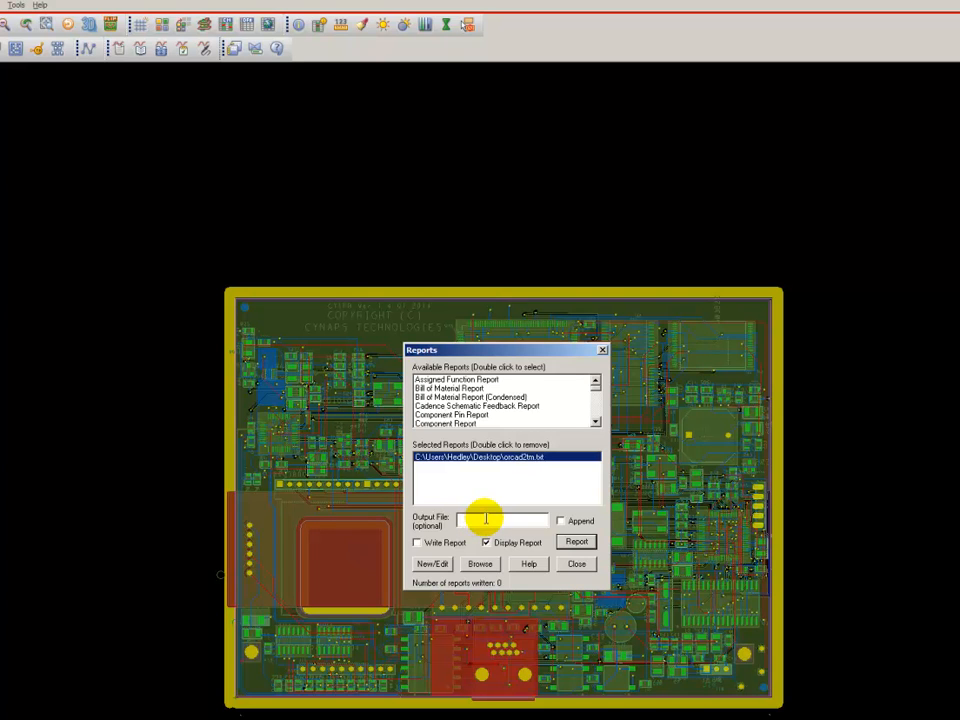
Write the report to an output file named board27b with report display turned off, and close the Reports dialog.
text(board27b)
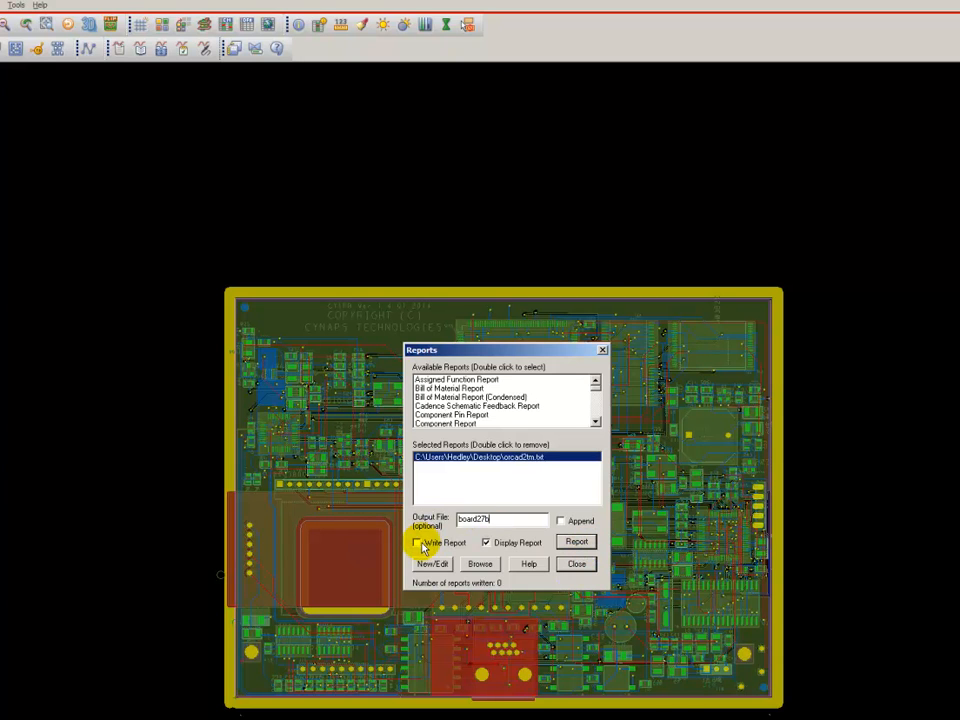
click(418, 543)
click(575, 541)
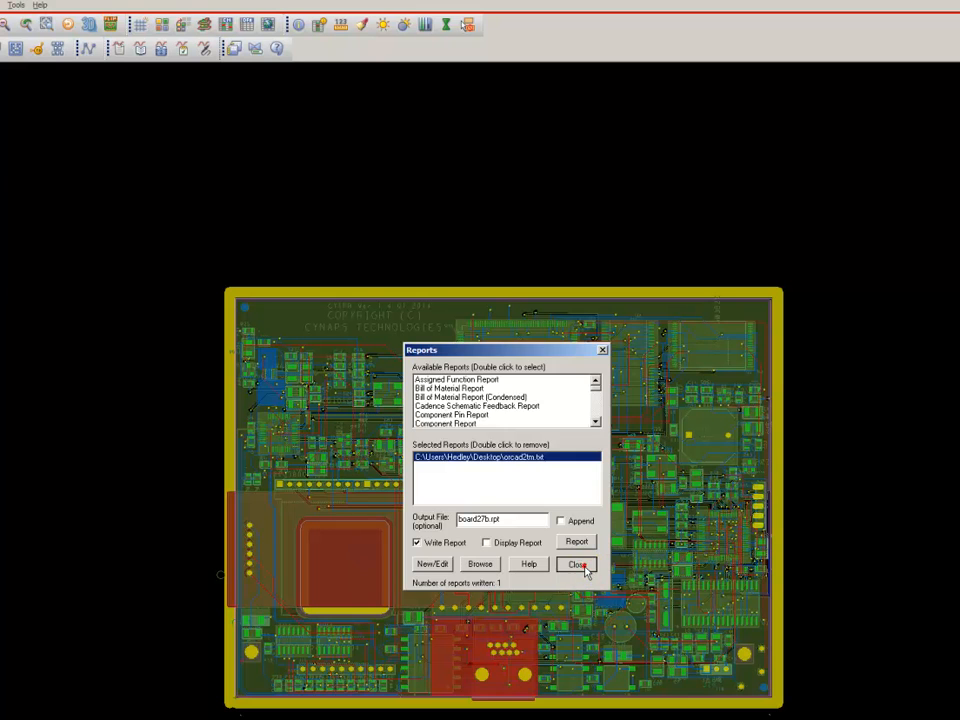
click(580, 566)
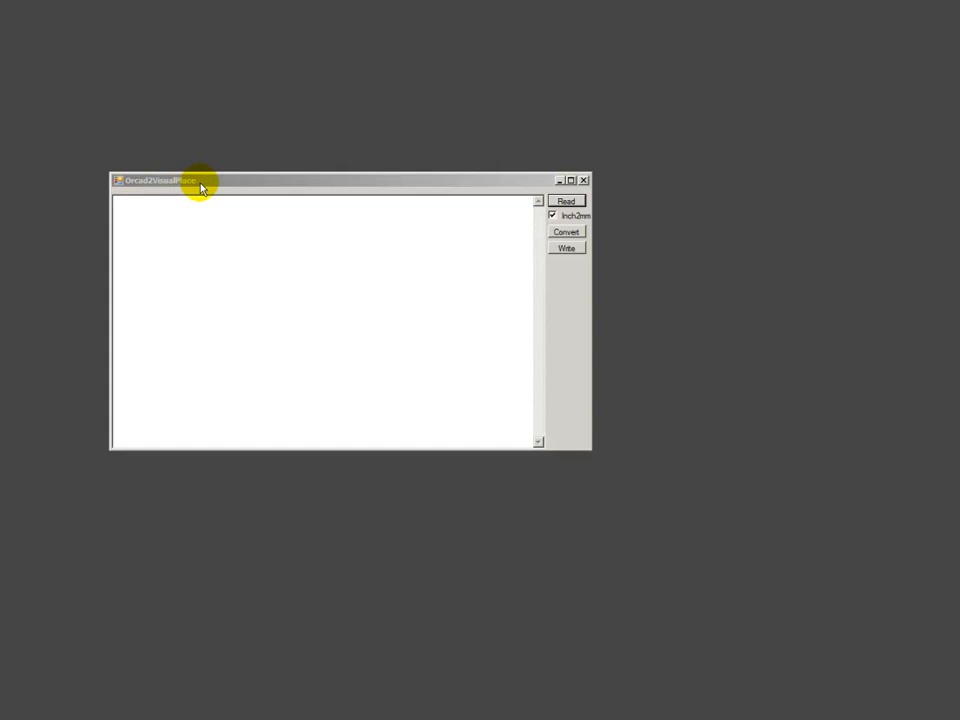
Switch to Orcad2VisualPlace and read in the board27b report file.
click(566, 202)
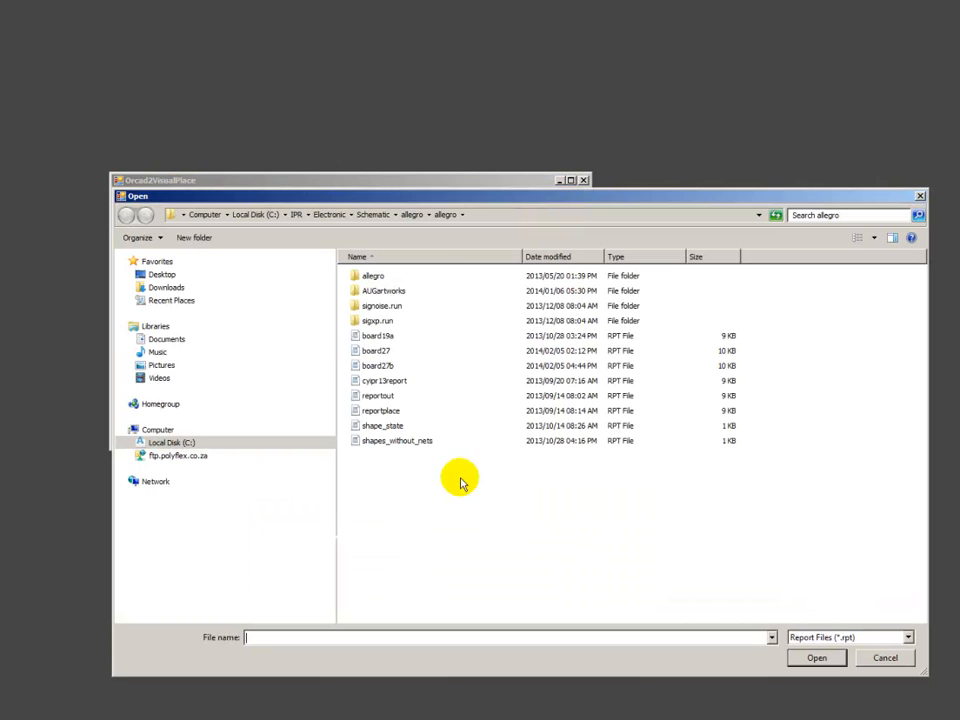
click(368, 366)
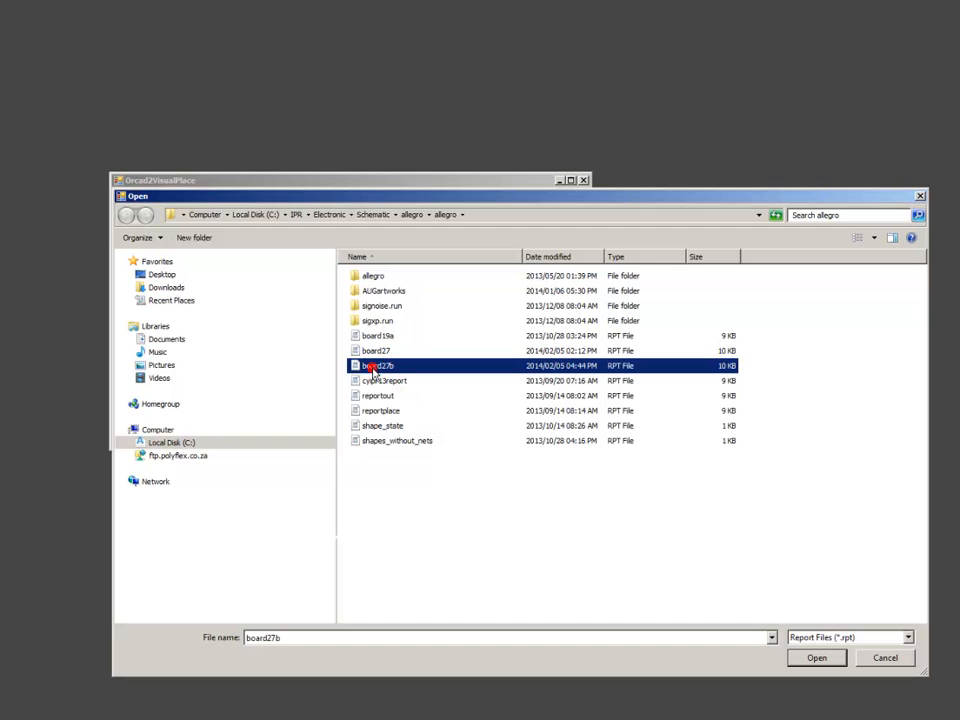
click(818, 658)
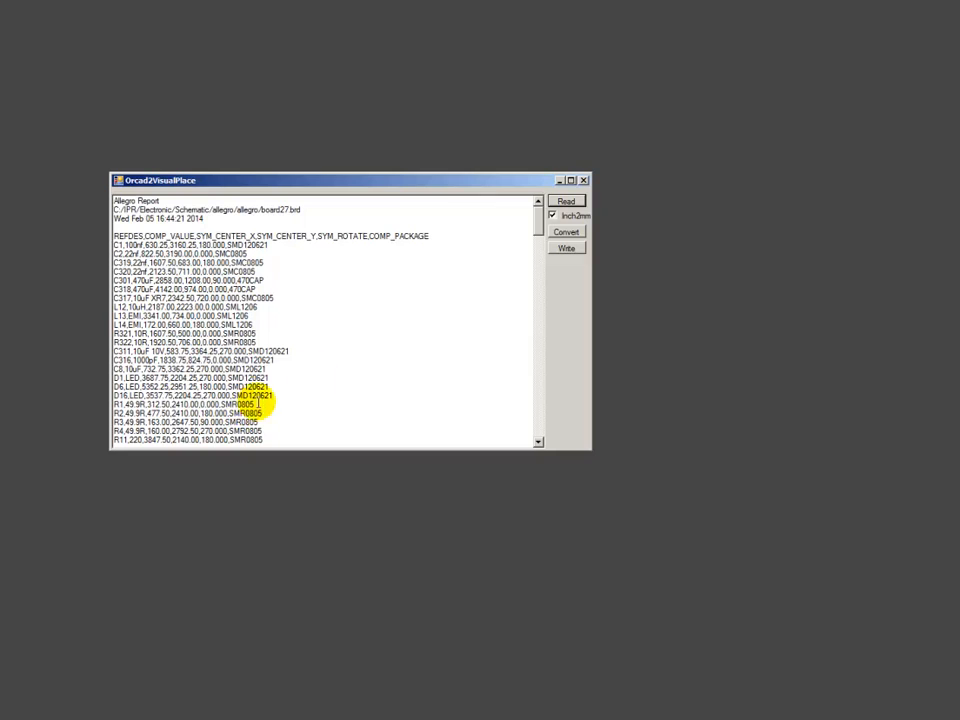
Convert the loaded report to centroid format with the Inch2mm option enabled.
click(551, 216)
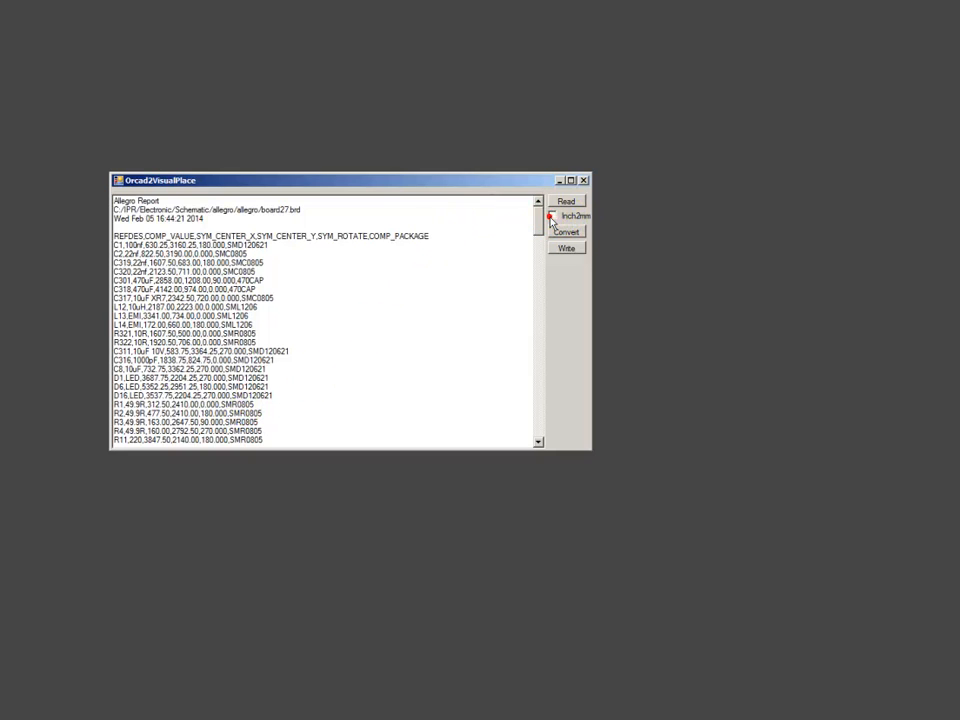
click(551, 217)
click(565, 232)
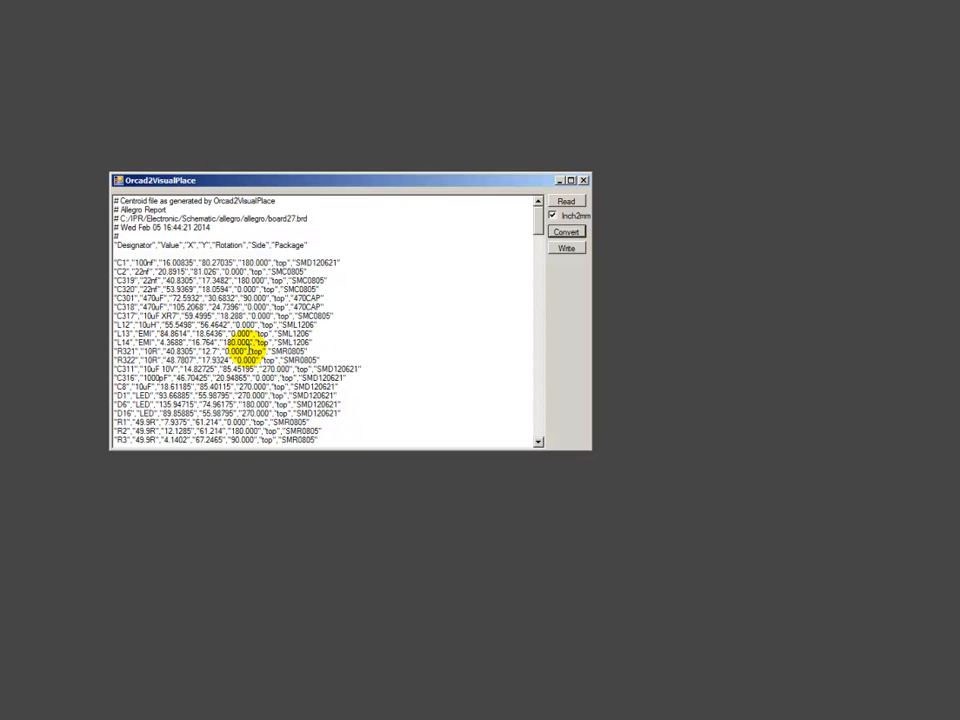
Write the converted centroid data to the CSV file board27c, replacing the existing file.
click(567, 249)
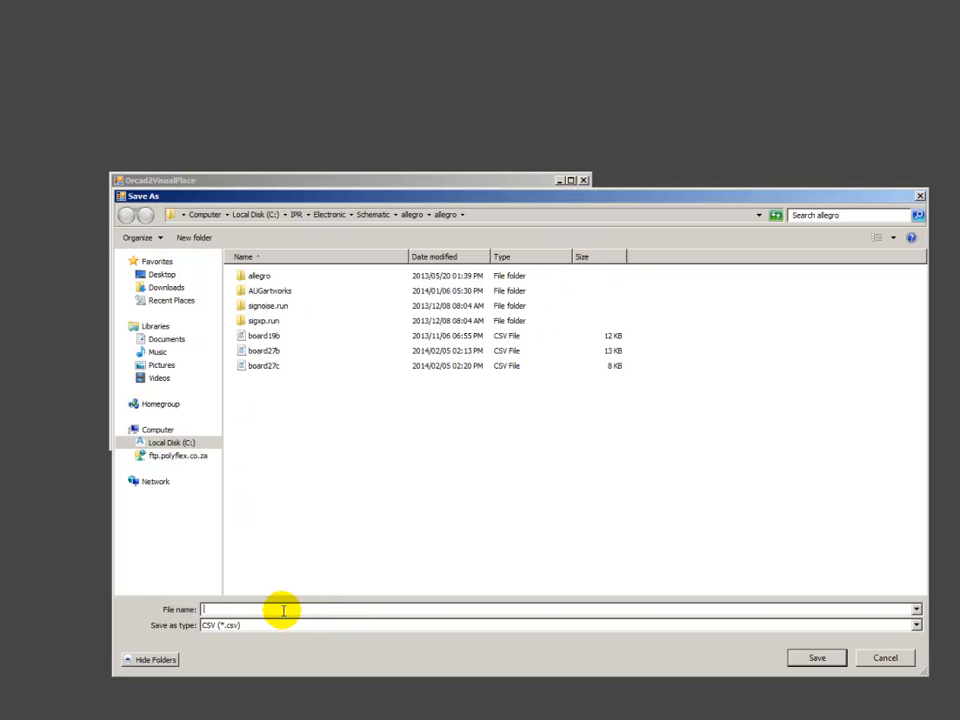
text(board27c)
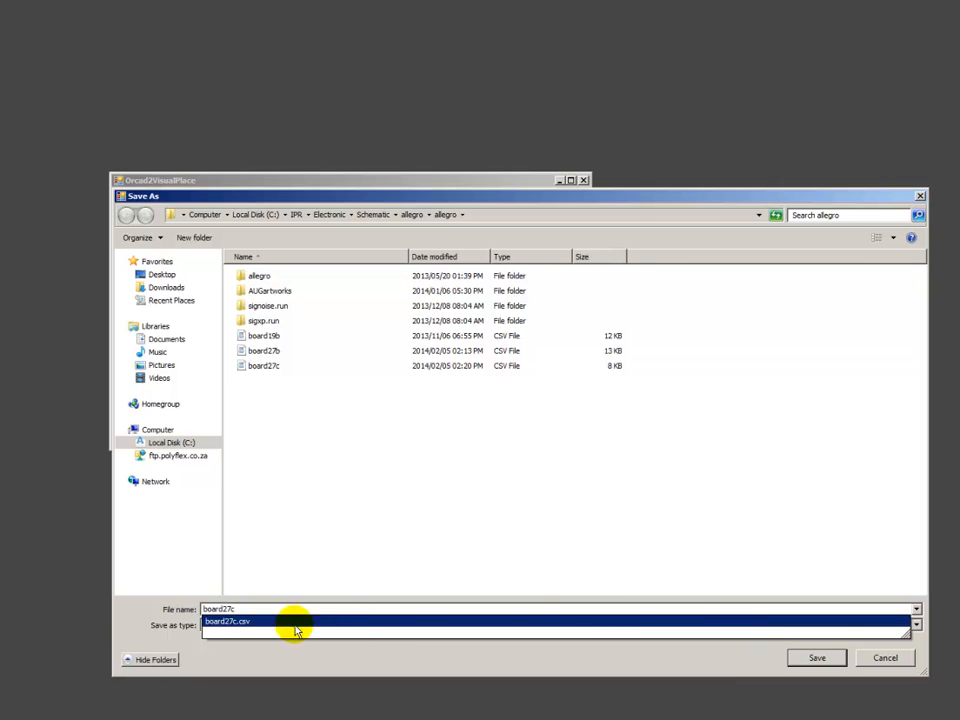
click(838, 658)
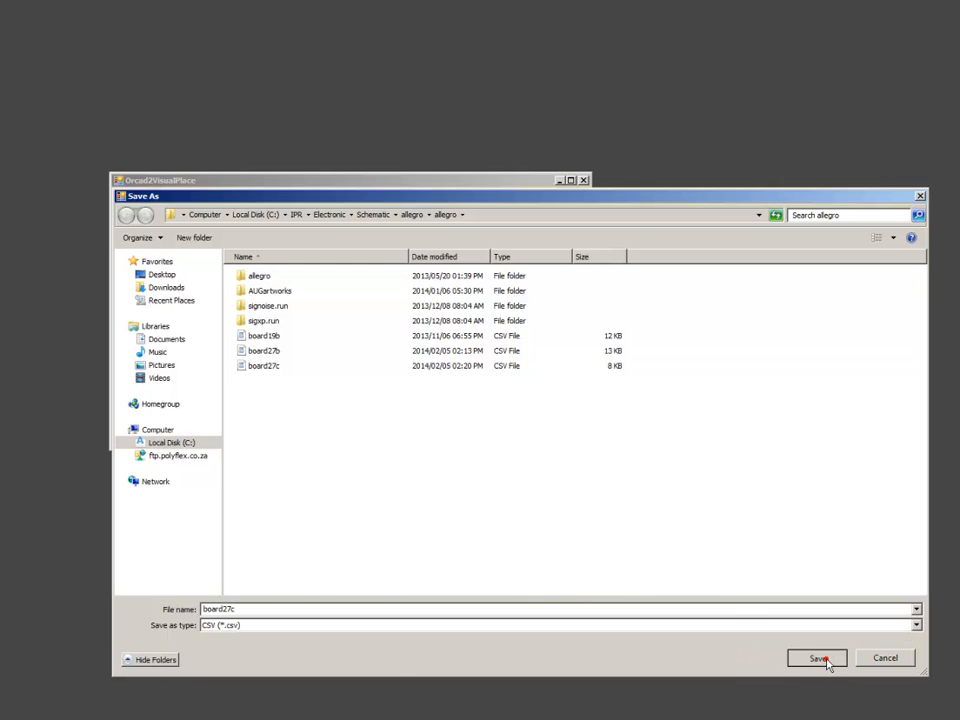
click(405, 462)
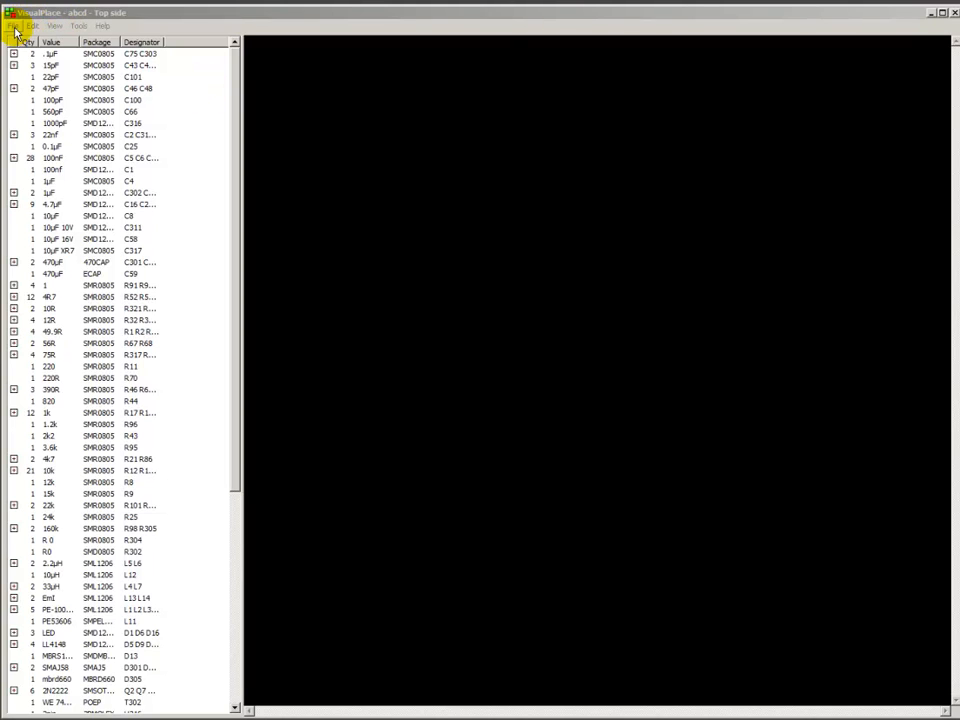
Switch to VisualPlace and set up a new project using the board27c CSV as the top centroid file.
click(13, 26)
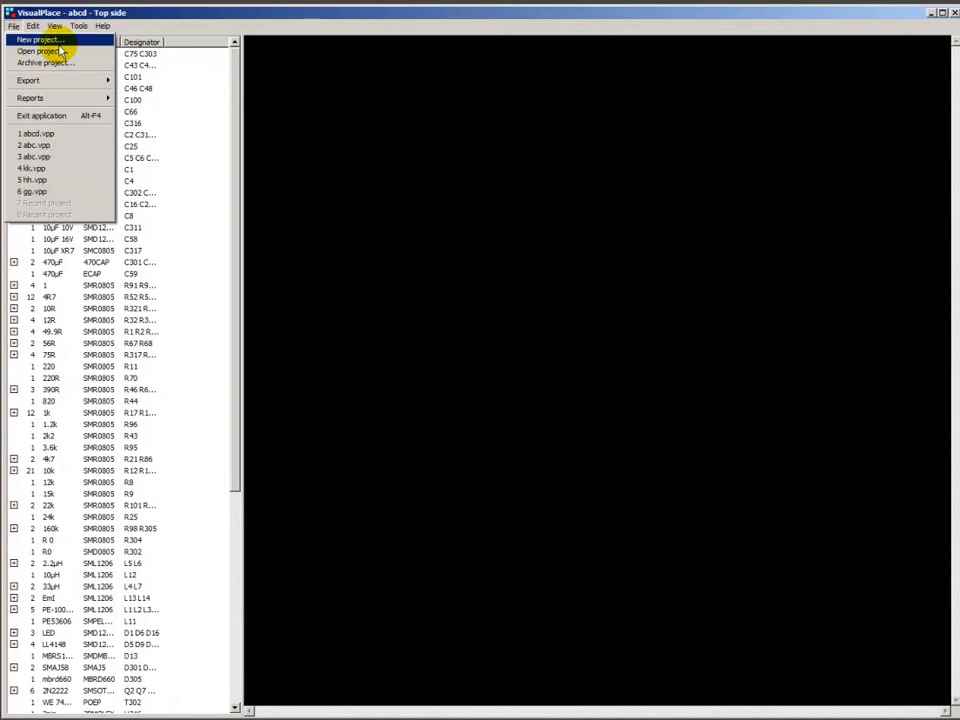
click(45, 40)
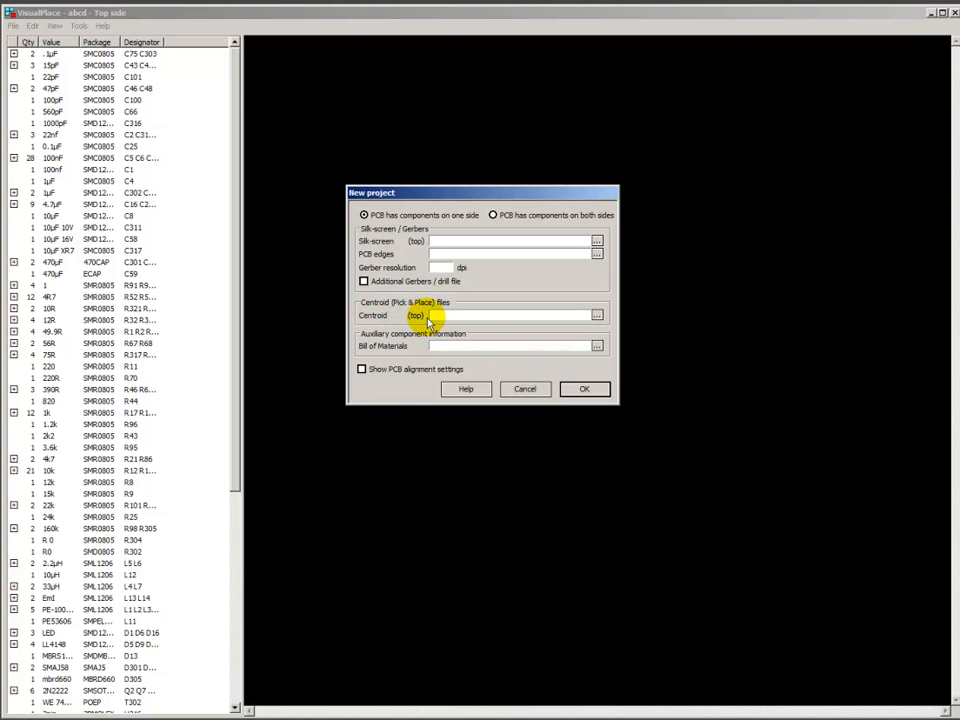
click(598, 316)
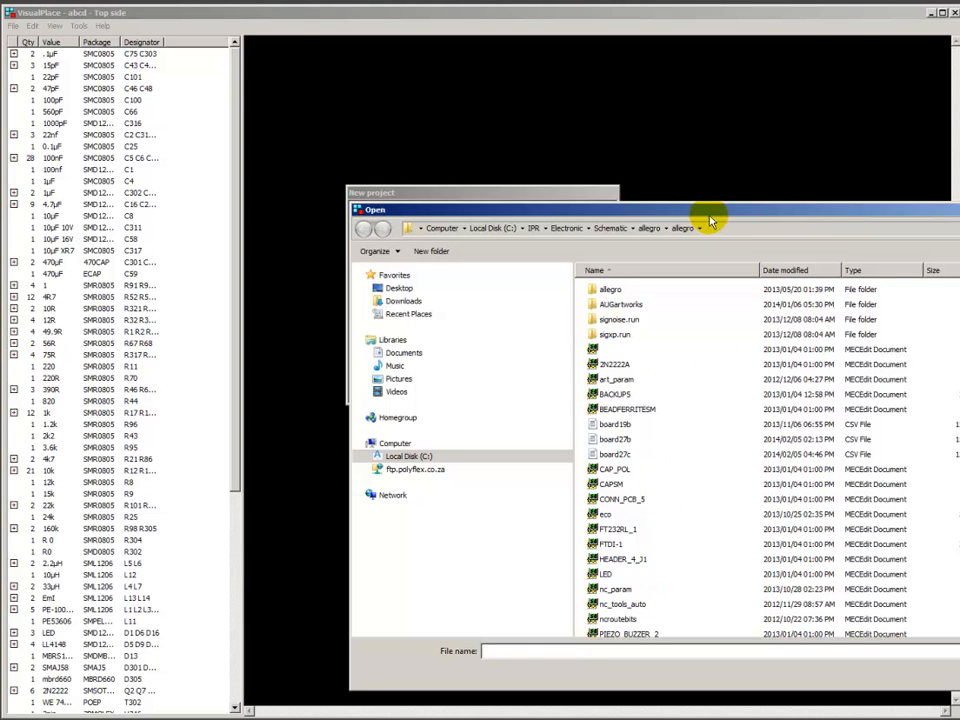
drag(715, 213, 659, 153)
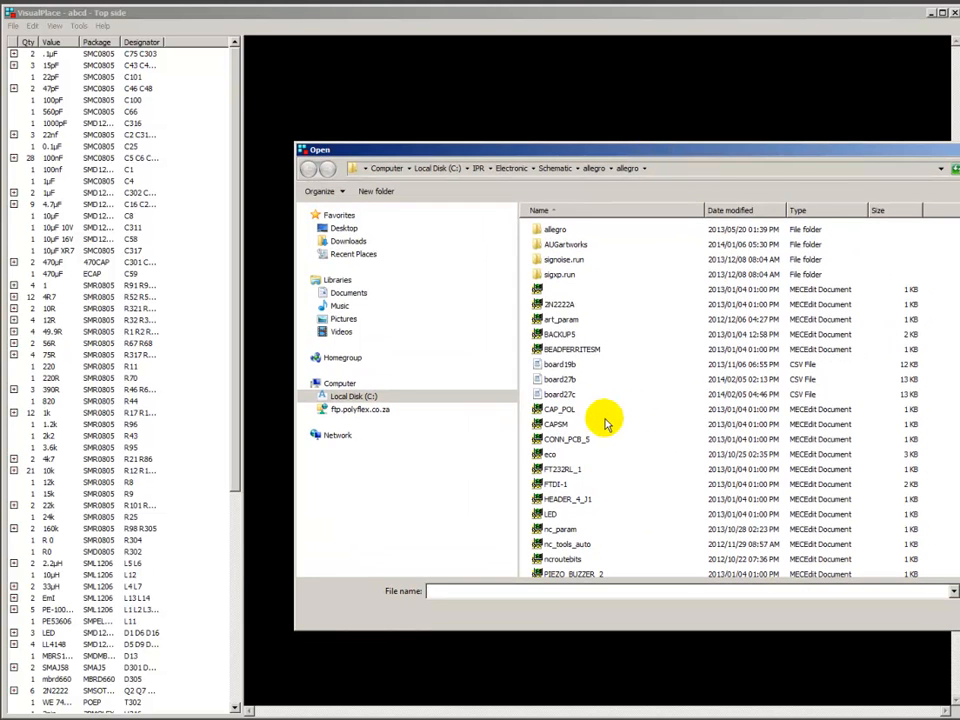
click(555, 394)
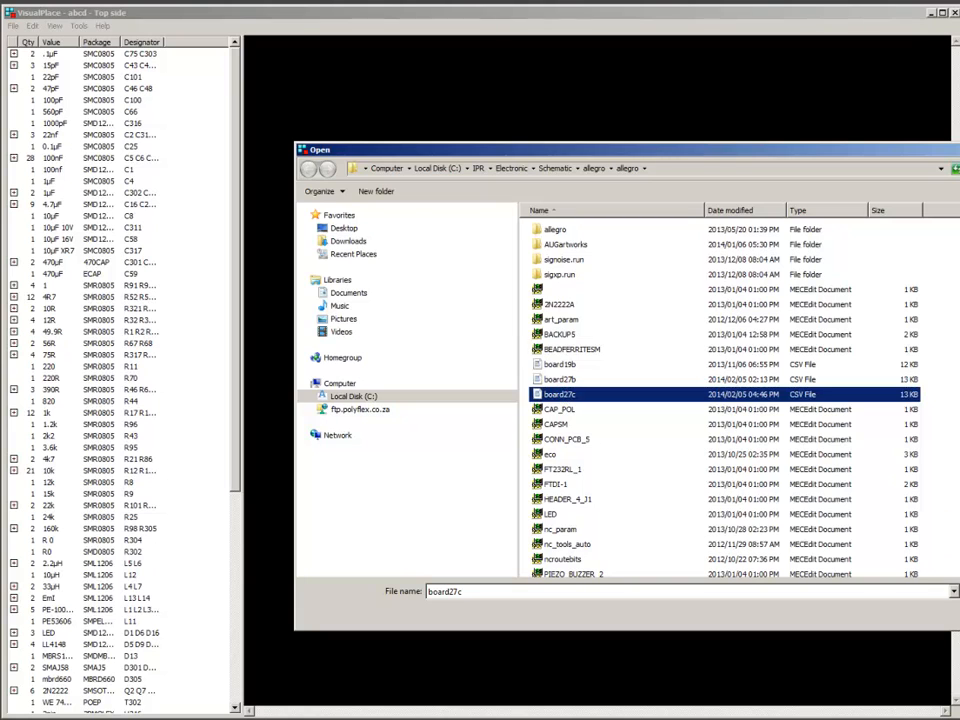
key(Return)
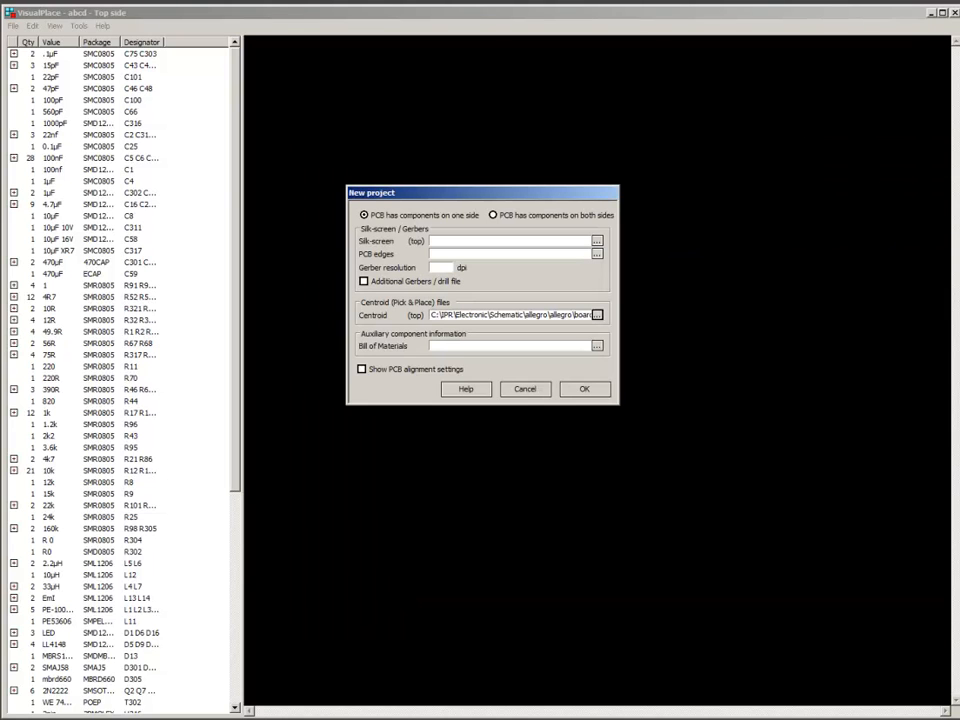
Create the project under the name abb and dismiss the PCB image format message.
click(579, 390)
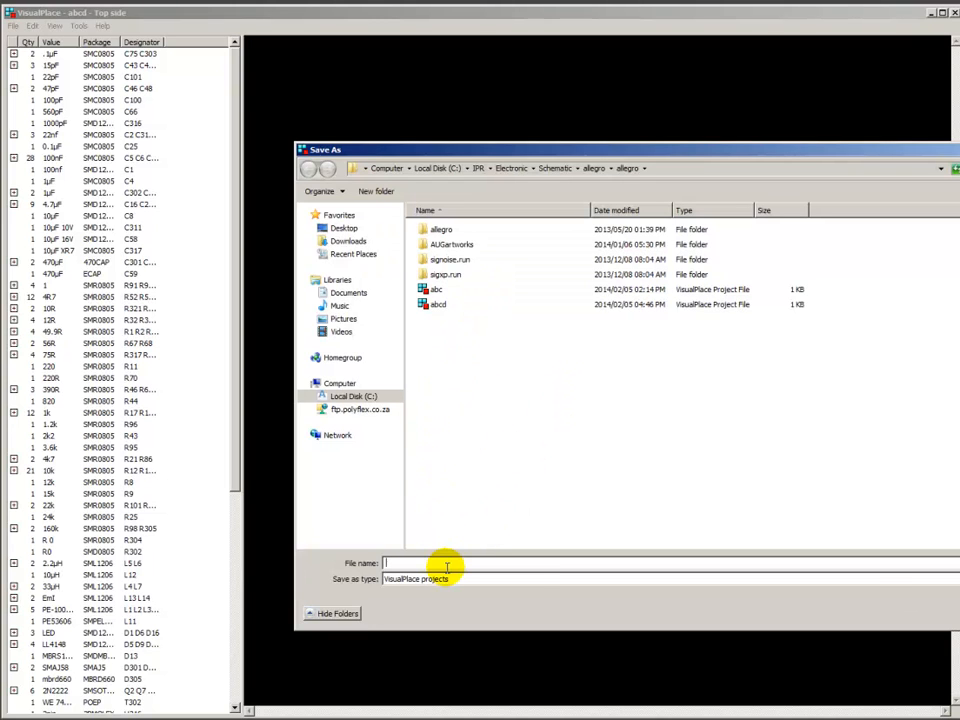
text(a)
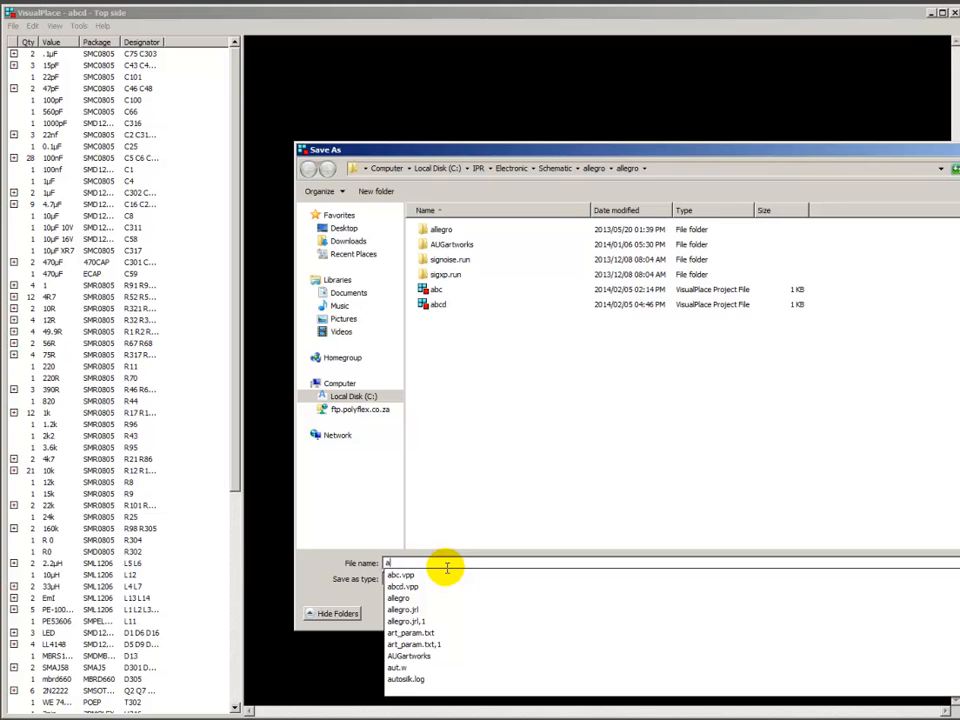
text(bb)
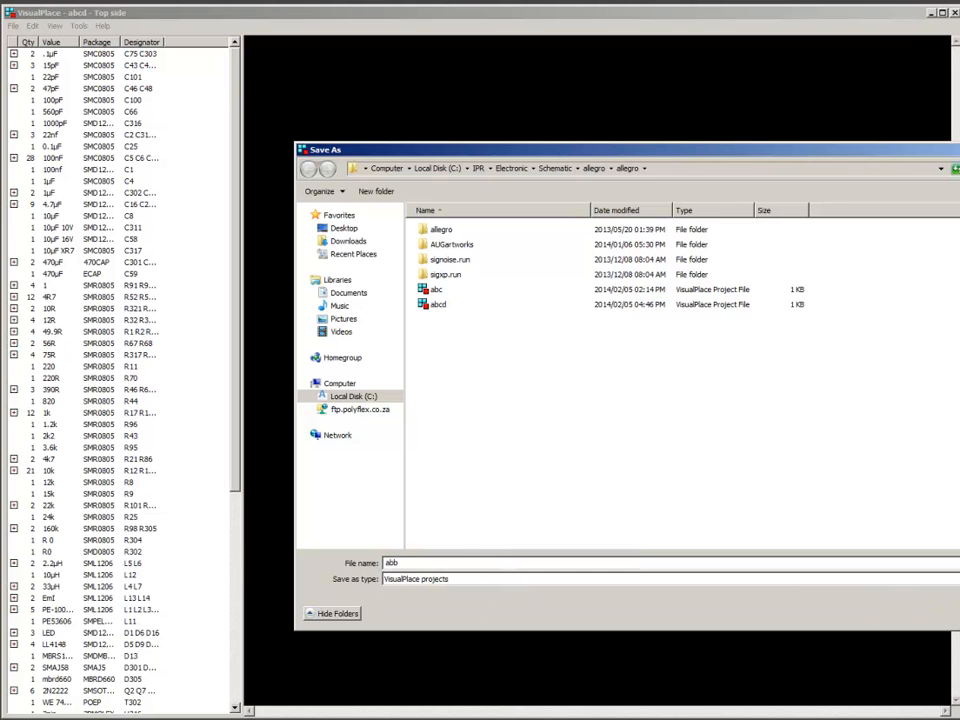
key(Return)
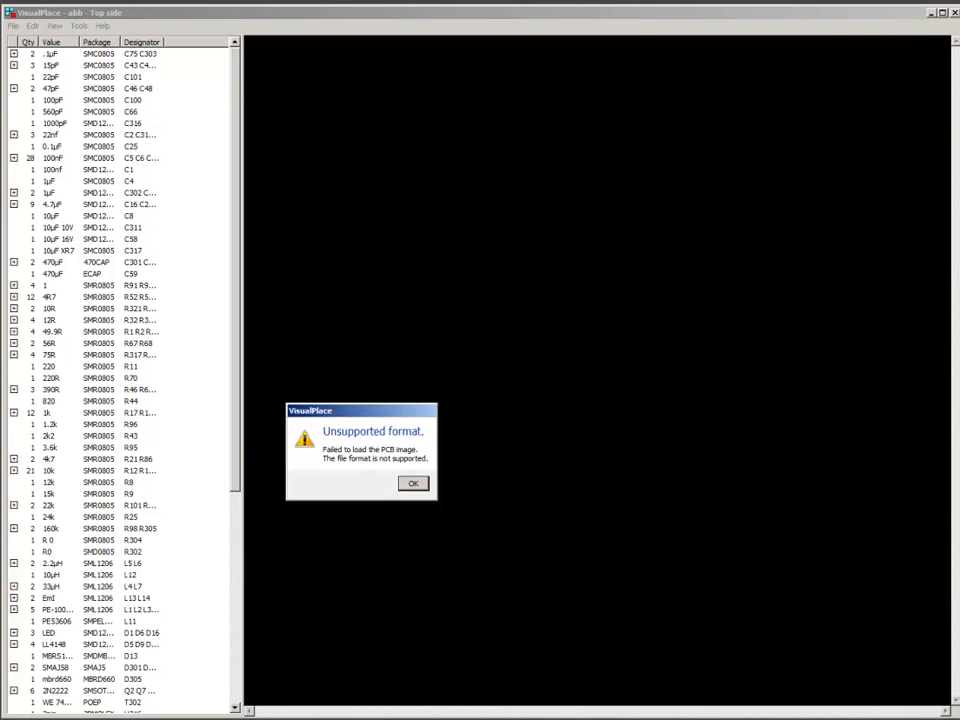
click(410, 485)
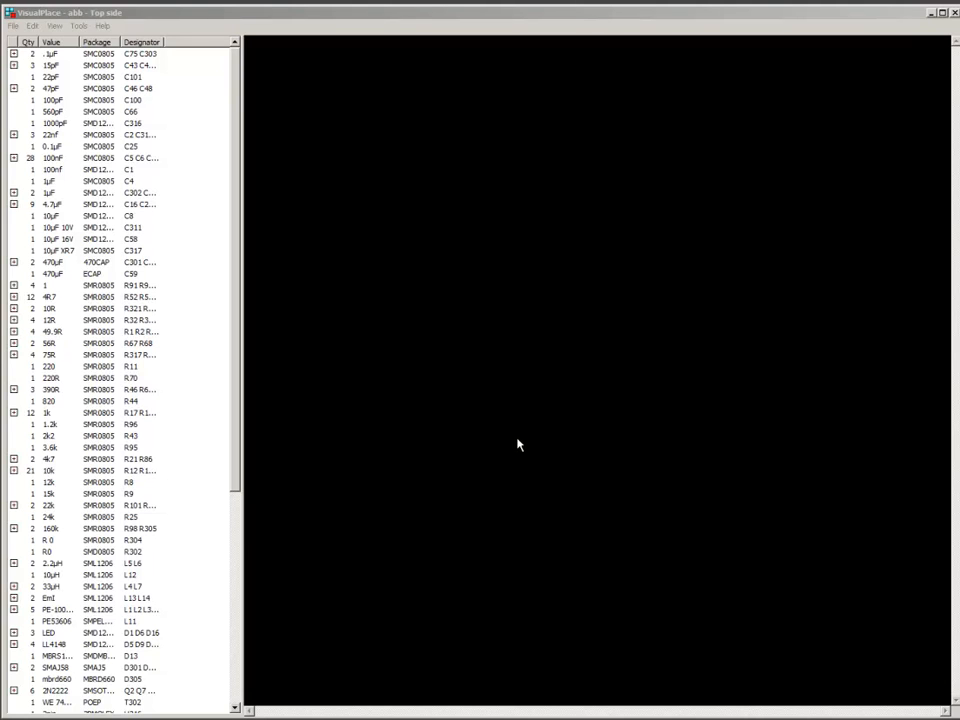
Export the project's centroid file under the name board27d in the TM-220A format.
click(10, 26)
mouse_move(28, 85)
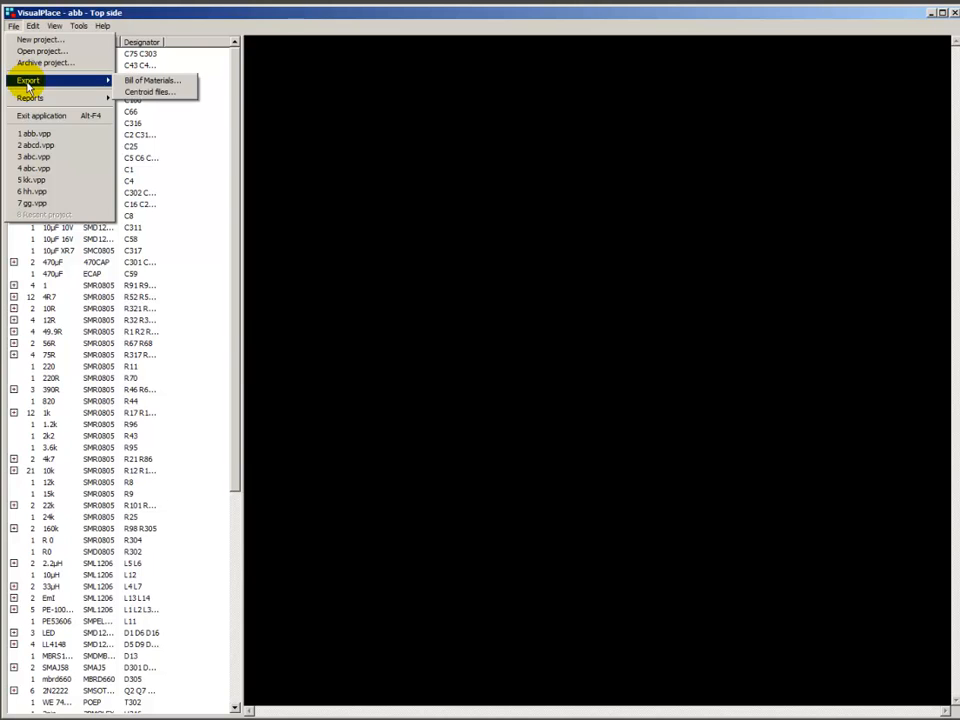
click(139, 93)
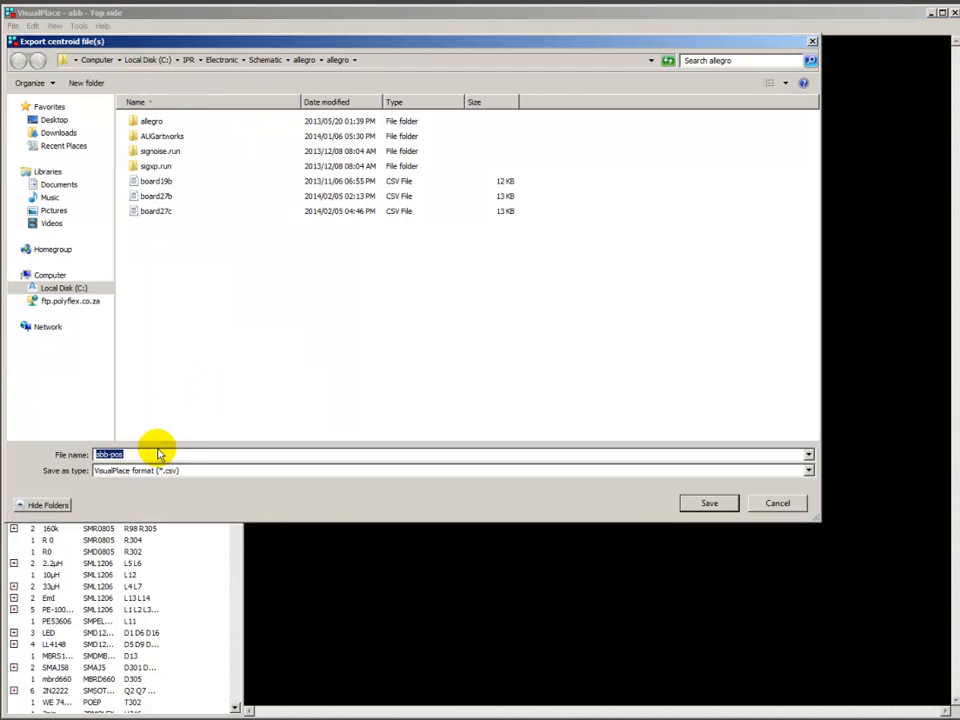
text(b)
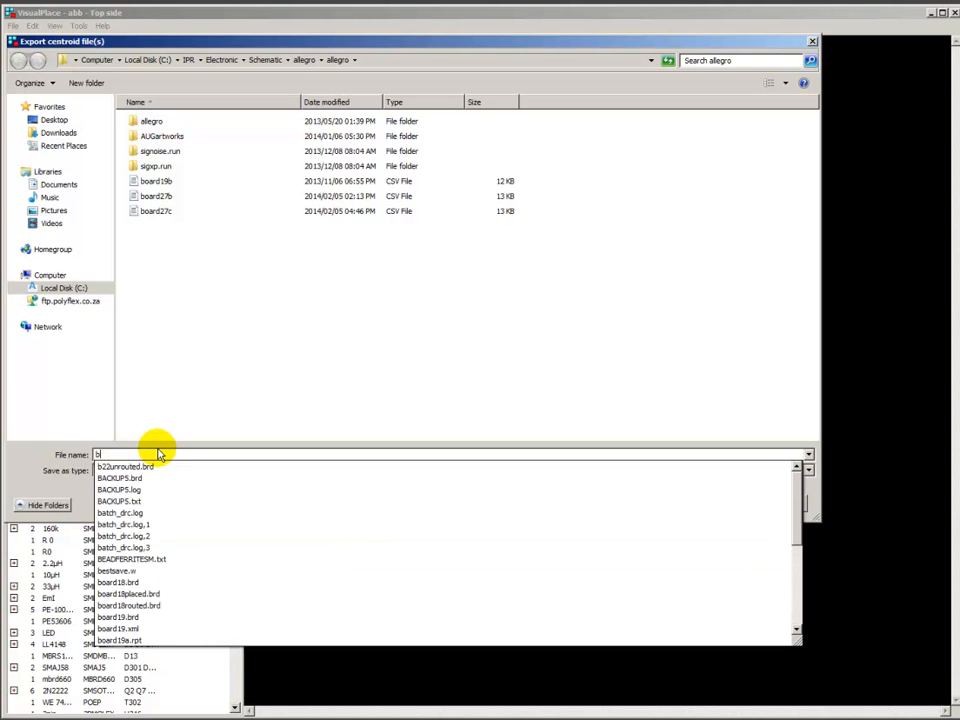
text(oard27c)
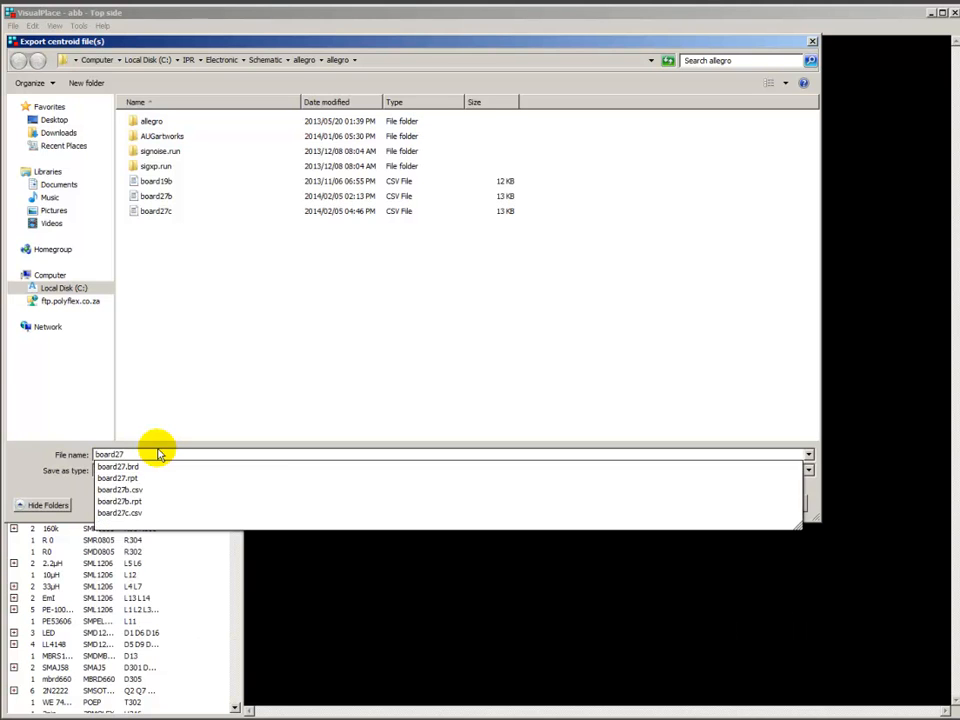
click(158, 454)
click(119, 454)
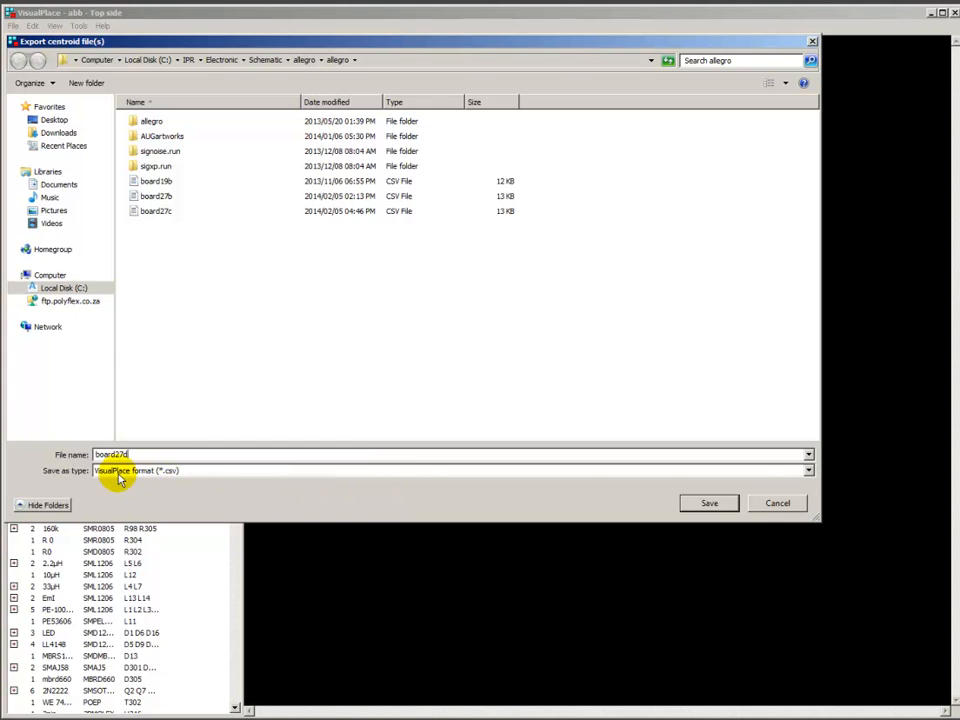
click(808, 471)
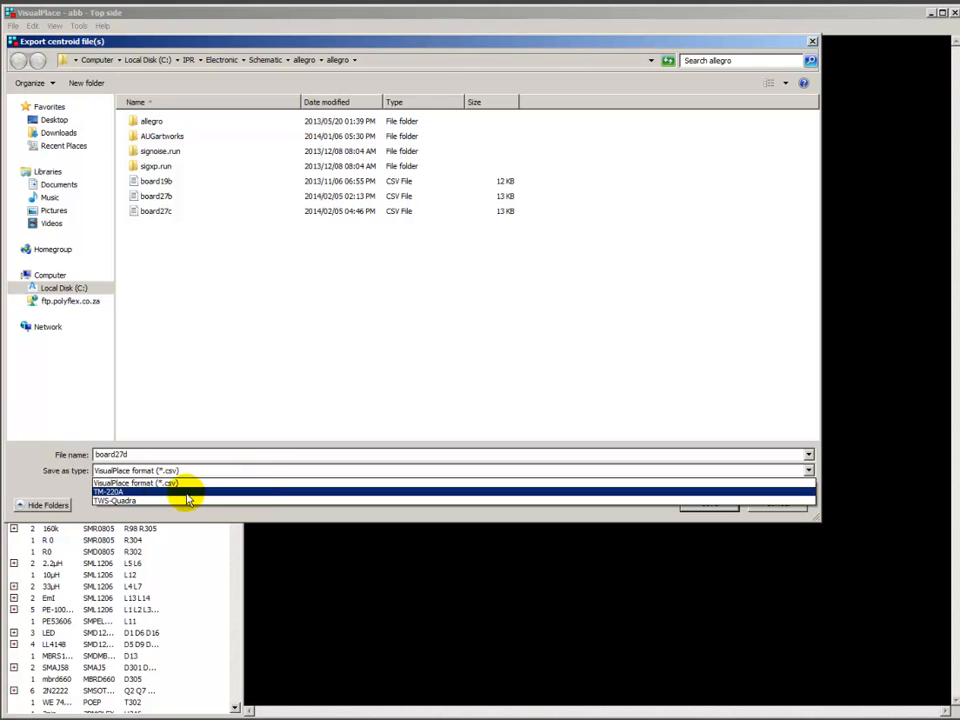
click(120, 492)
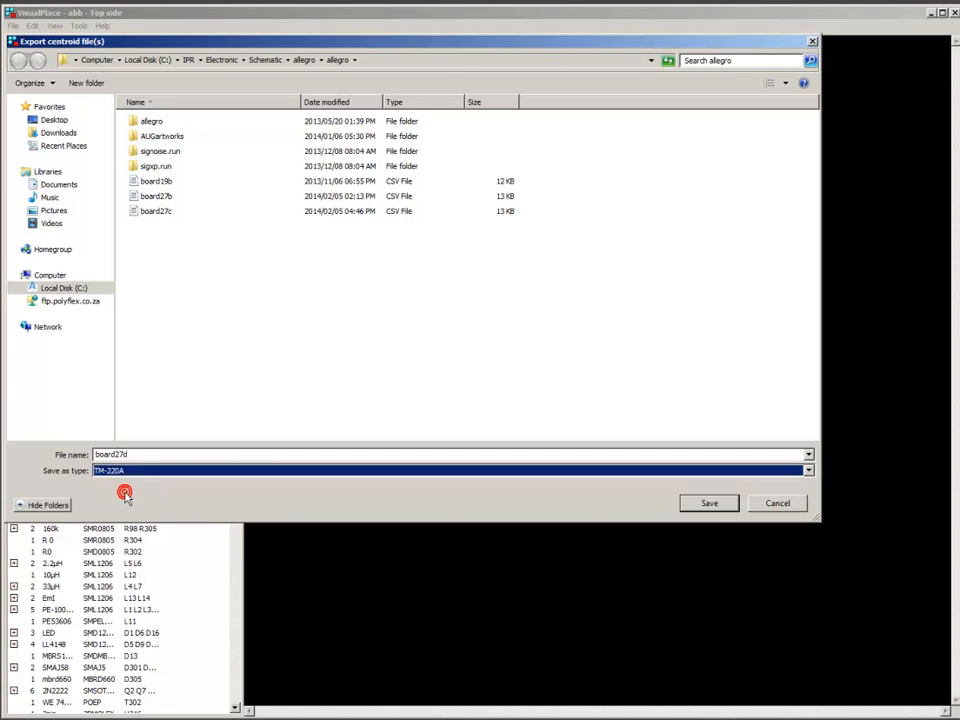
click(710, 504)
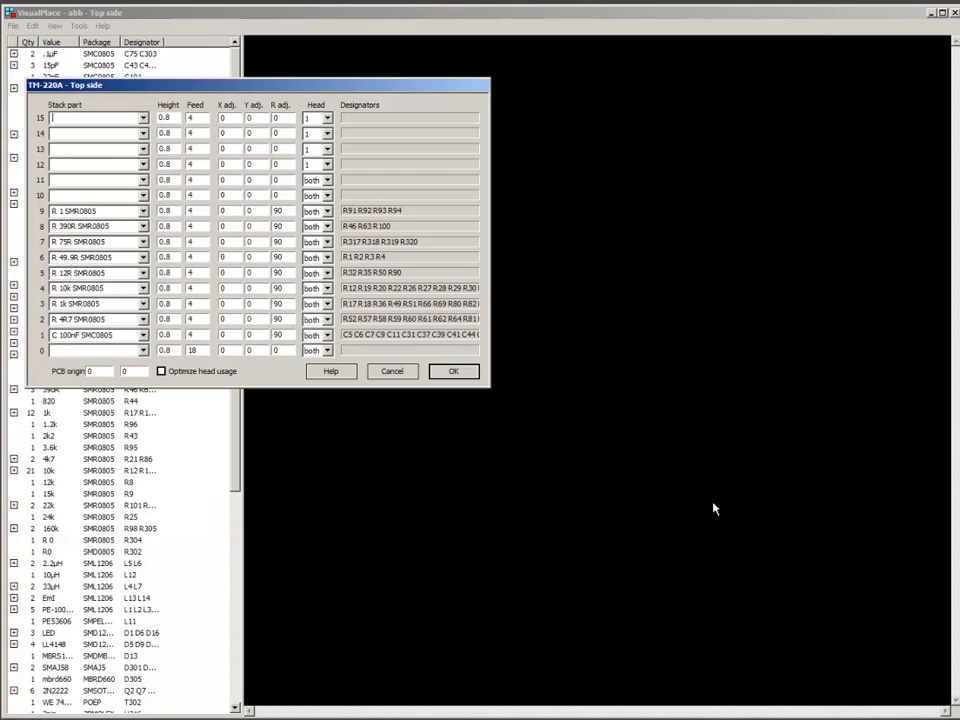
Clear the stack part assignments of stacks 9 down to 1 in the TM-220A top side setup.
drag(254, 90, 481, 172)
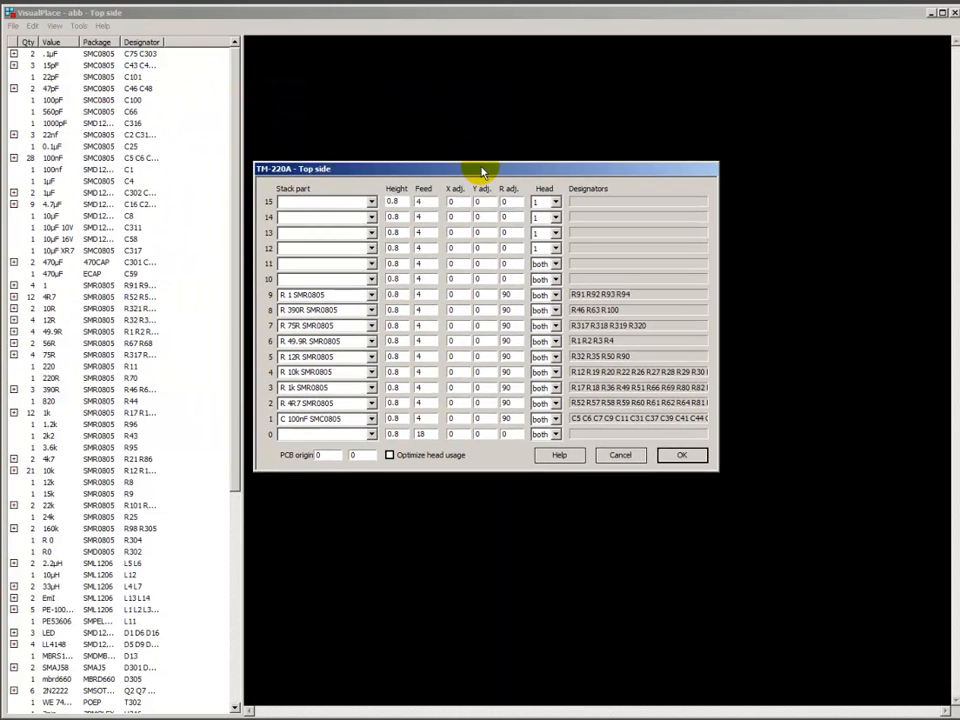
click(341, 295)
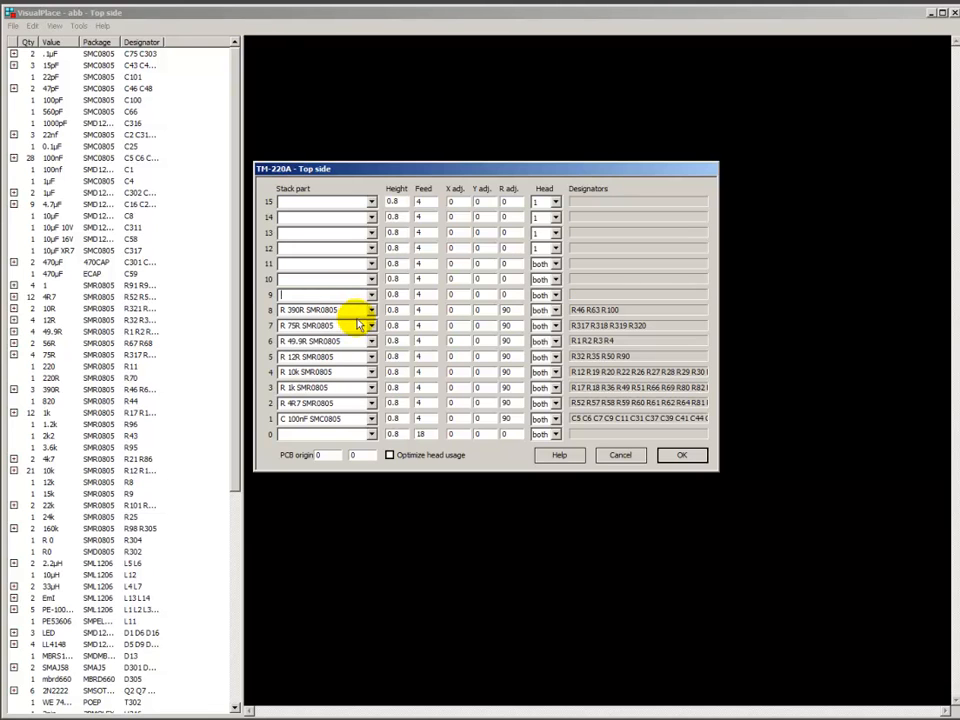
click(356, 311)
key(Delete)
click(356, 327)
key(Delete)
click(356, 341)
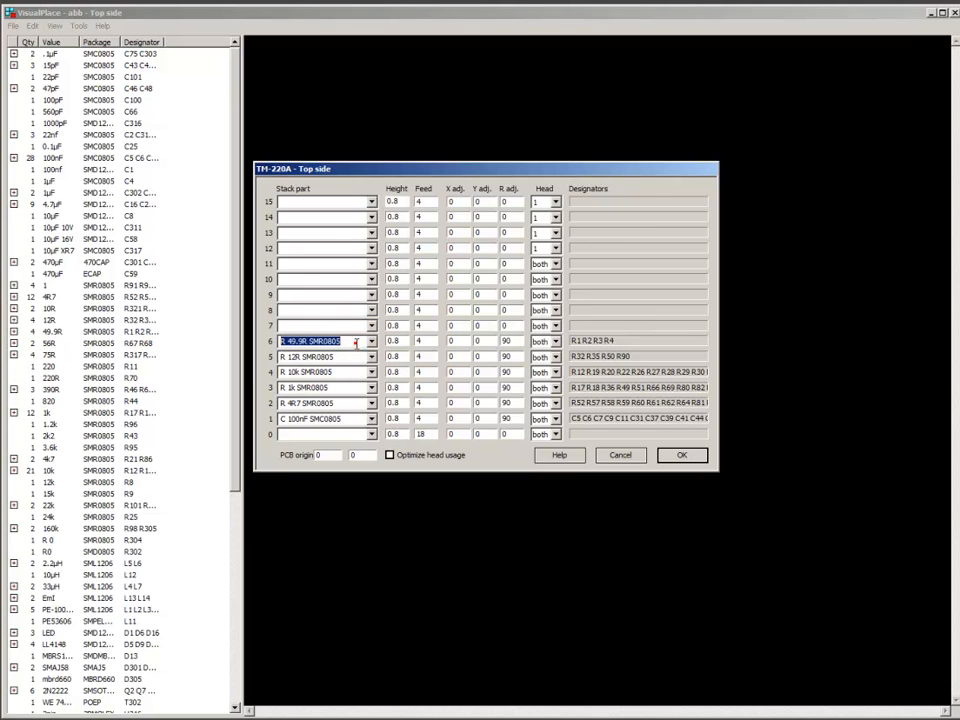
click(356, 357)
key(Delete)
click(356, 372)
key(Delete)
click(356, 388)
key(Delete)
click(355, 403)
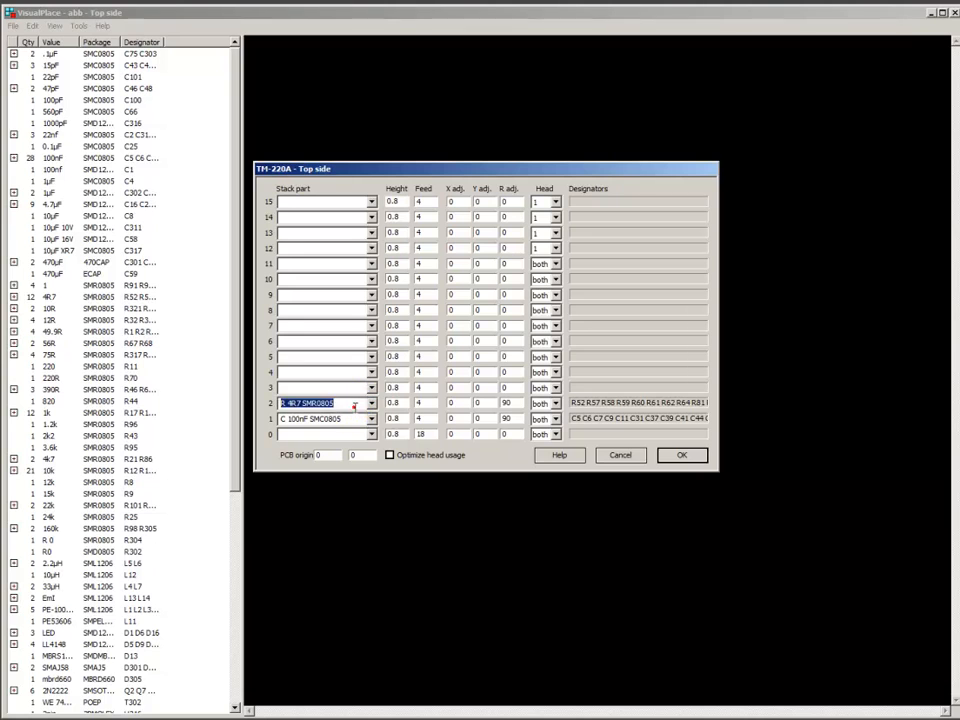
key(Delete)
click(356, 418)
key(Delete)
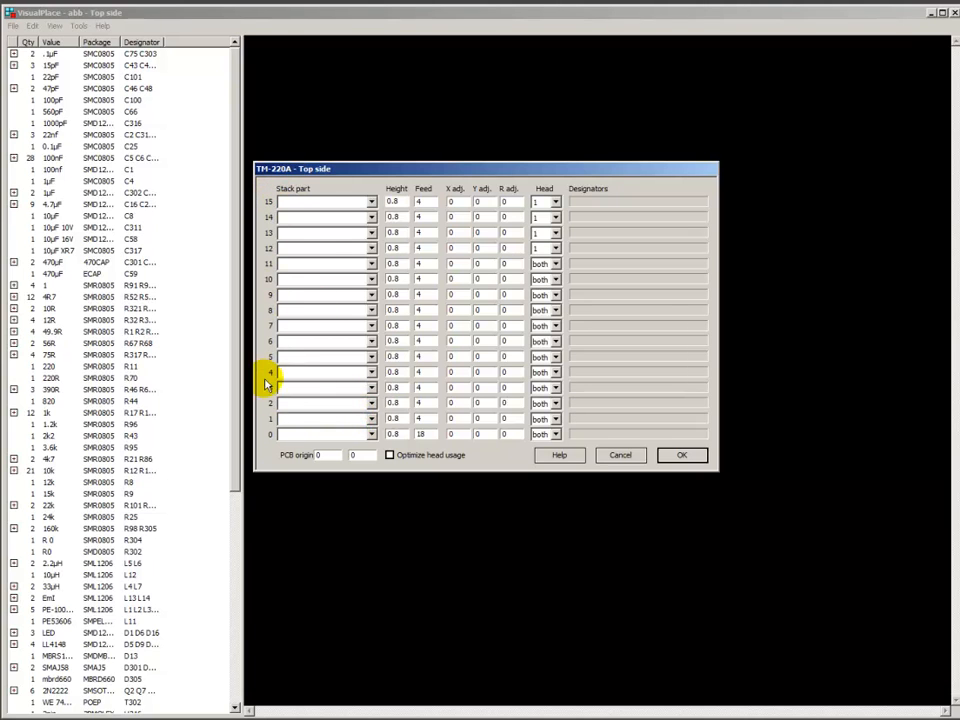
Assign C 100nF SMC0805 to stack 1 and R 4R7 SMR0805 to stack 2.
click(285, 419)
click(371, 419)
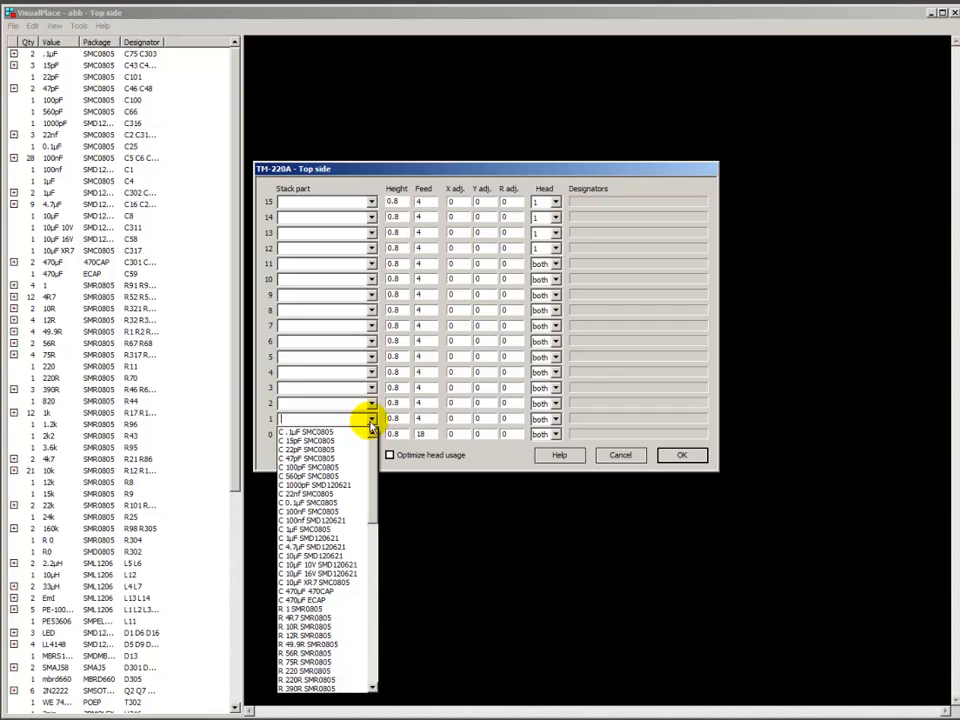
click(325, 512)
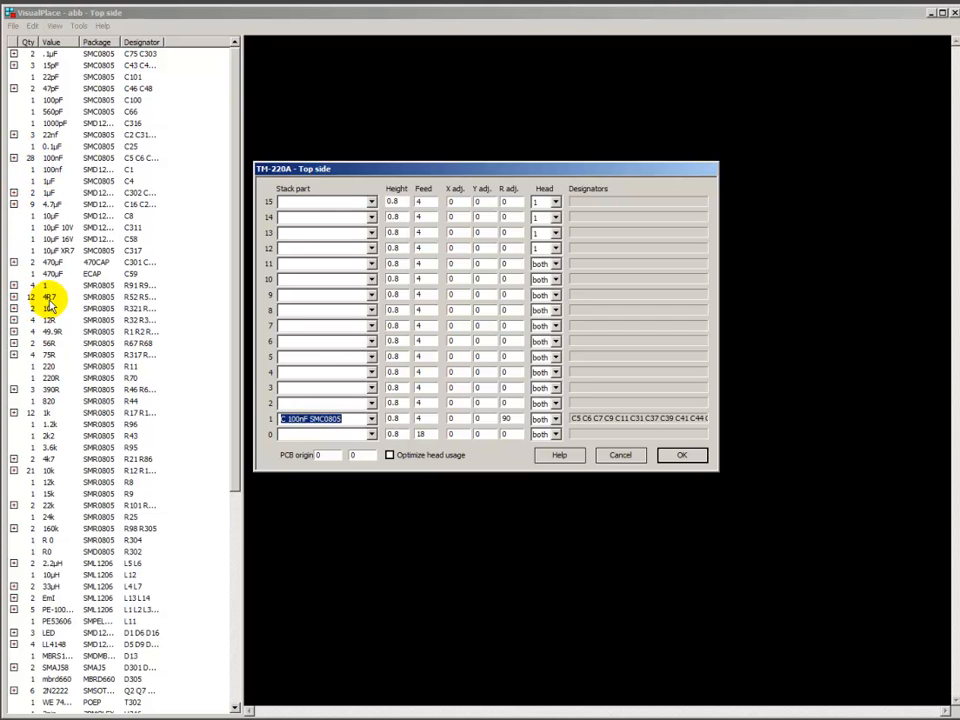
click(371, 403)
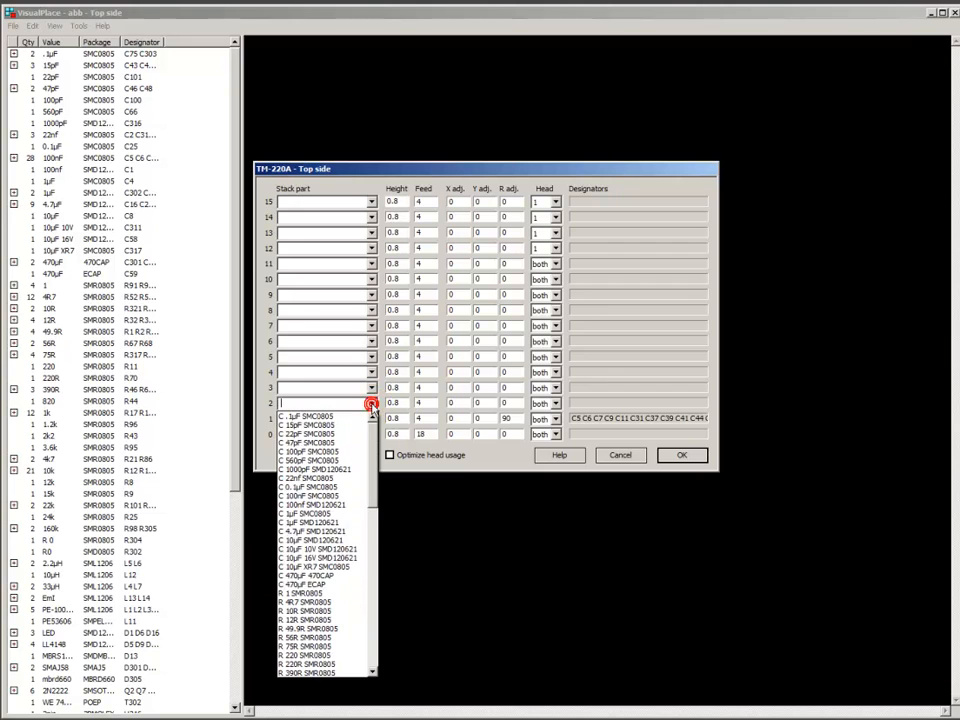
click(310, 602)
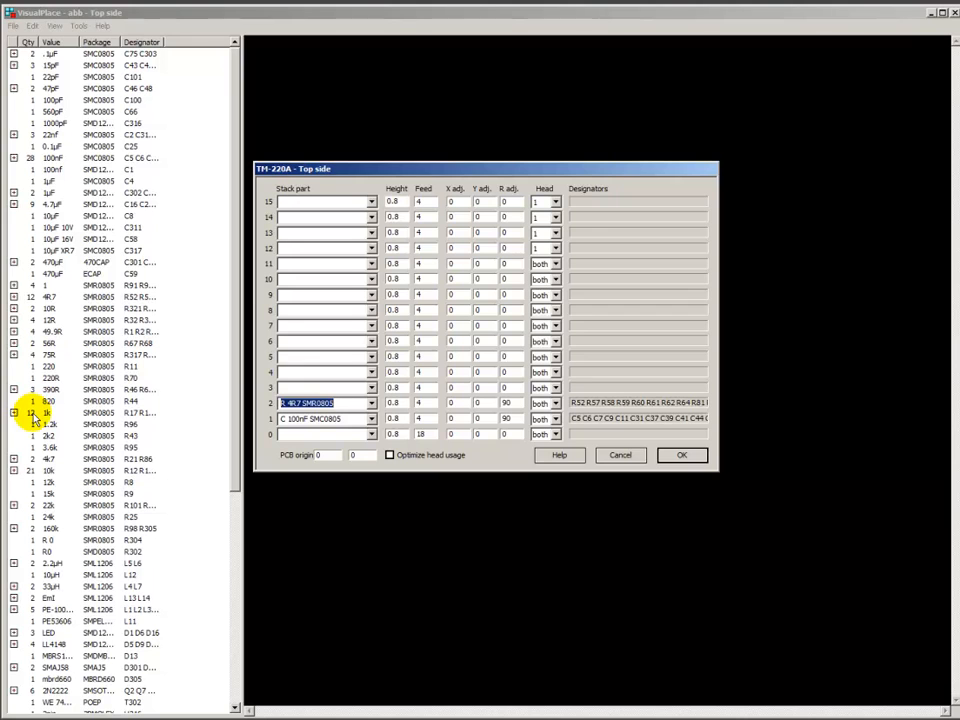
Assign R 1k SMR0805 to stack 3 and R 10k SMR0805 to stack 4.
click(372, 389)
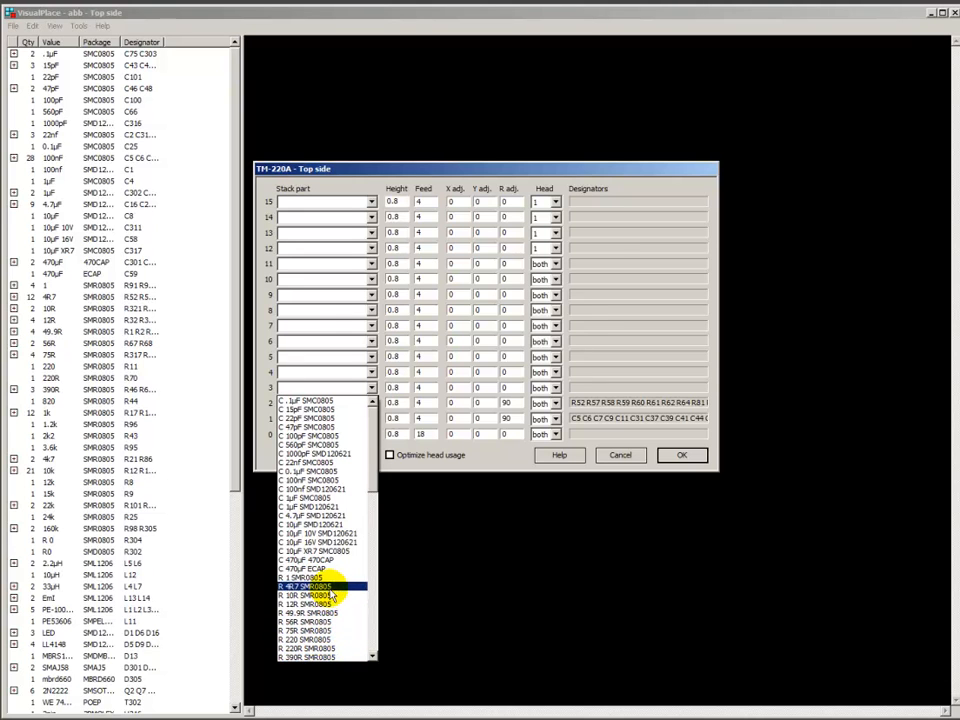
click(374, 658)
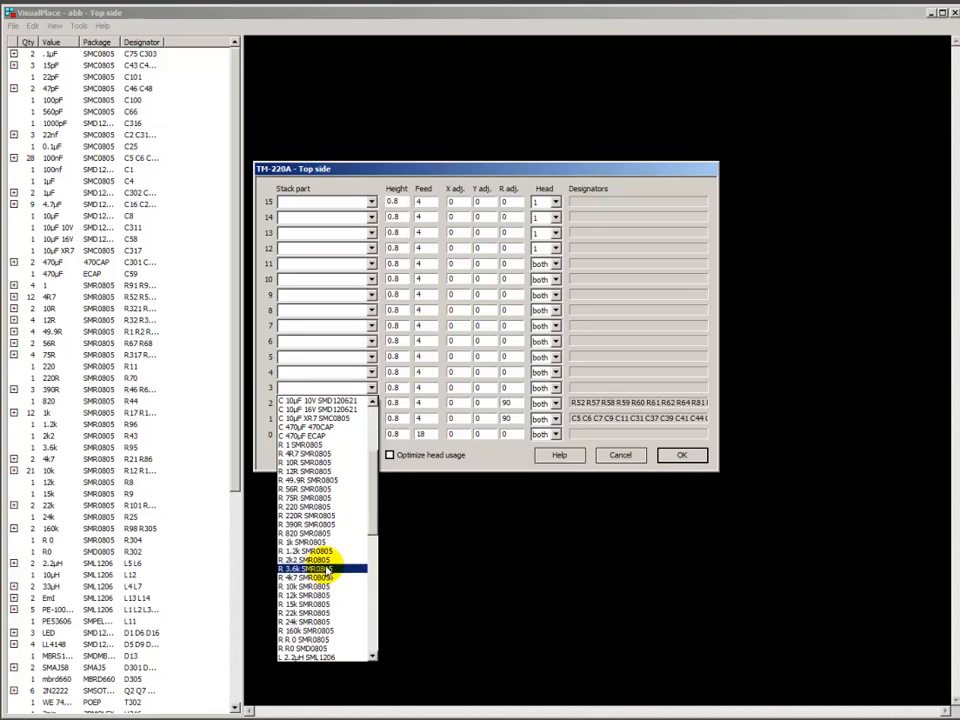
click(322, 542)
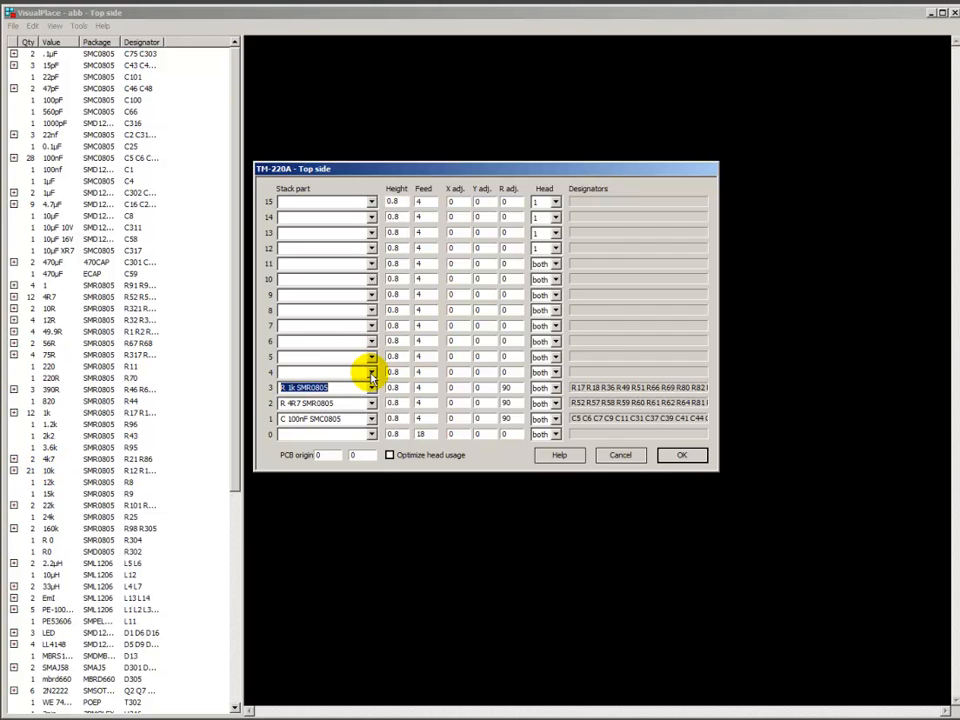
click(370, 372)
drag(373, 454, 372, 532)
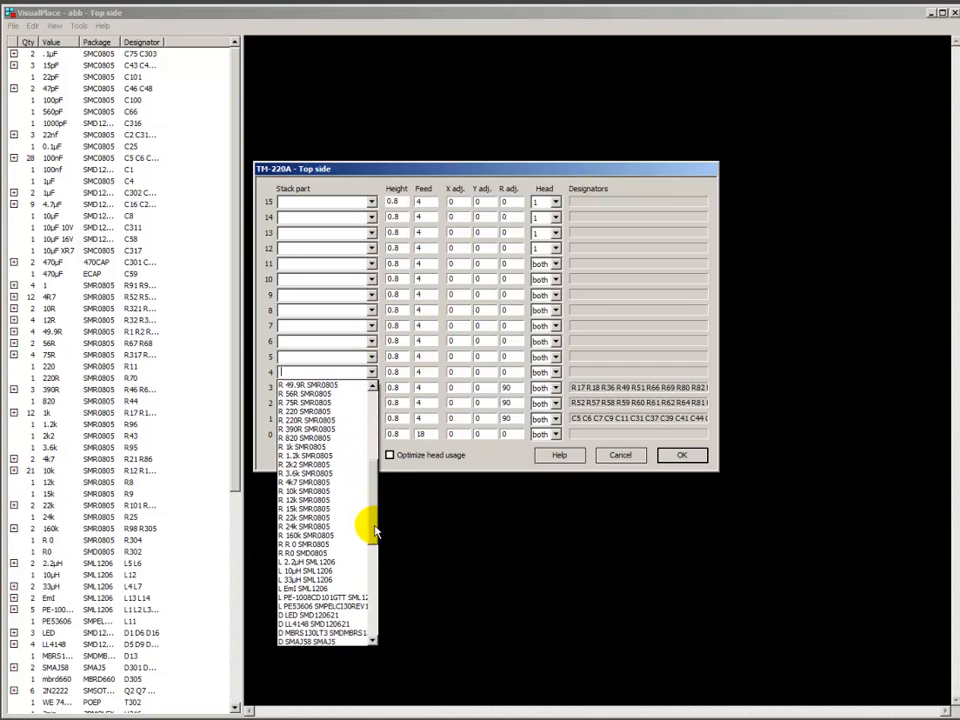
click(335, 491)
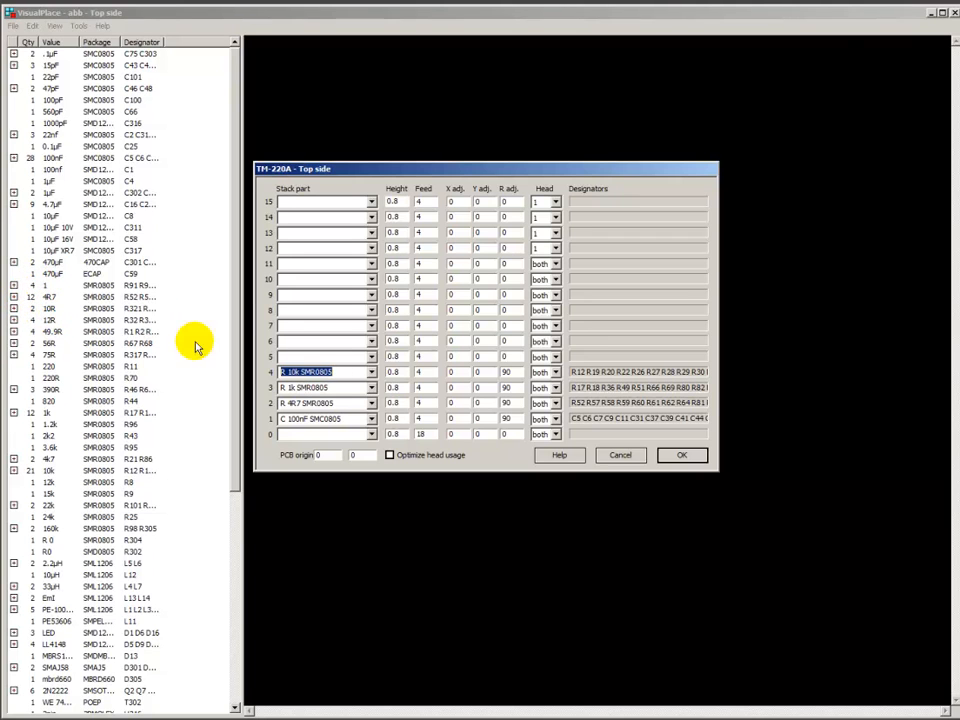
Assign R 1 SMR0805 to stack 5 and R 12R SMR0805 to stack 6.
click(371, 356)
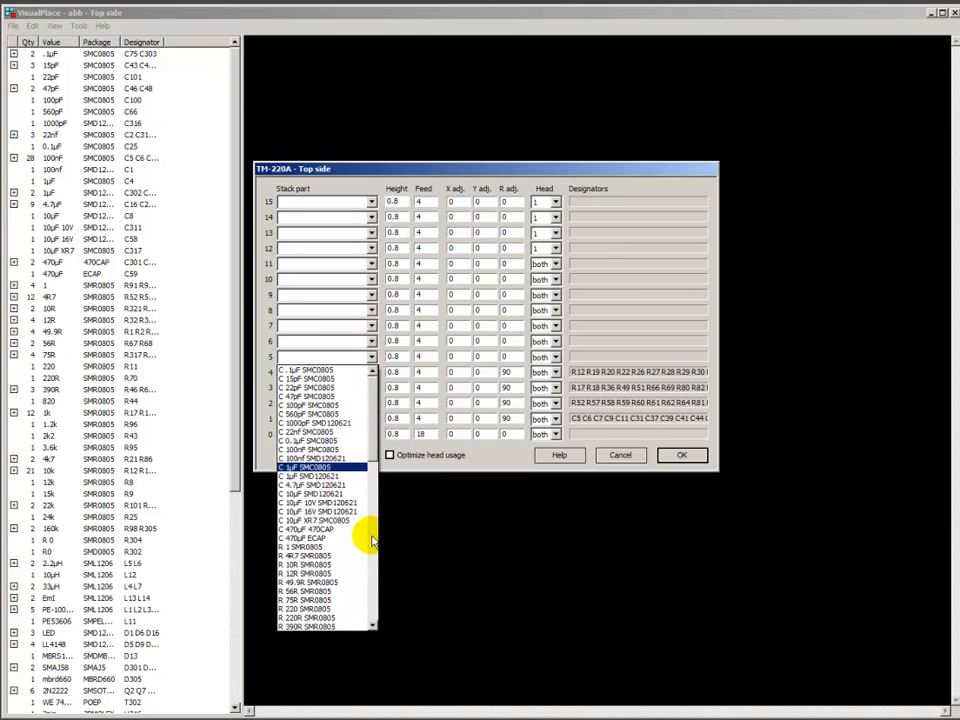
click(342, 547)
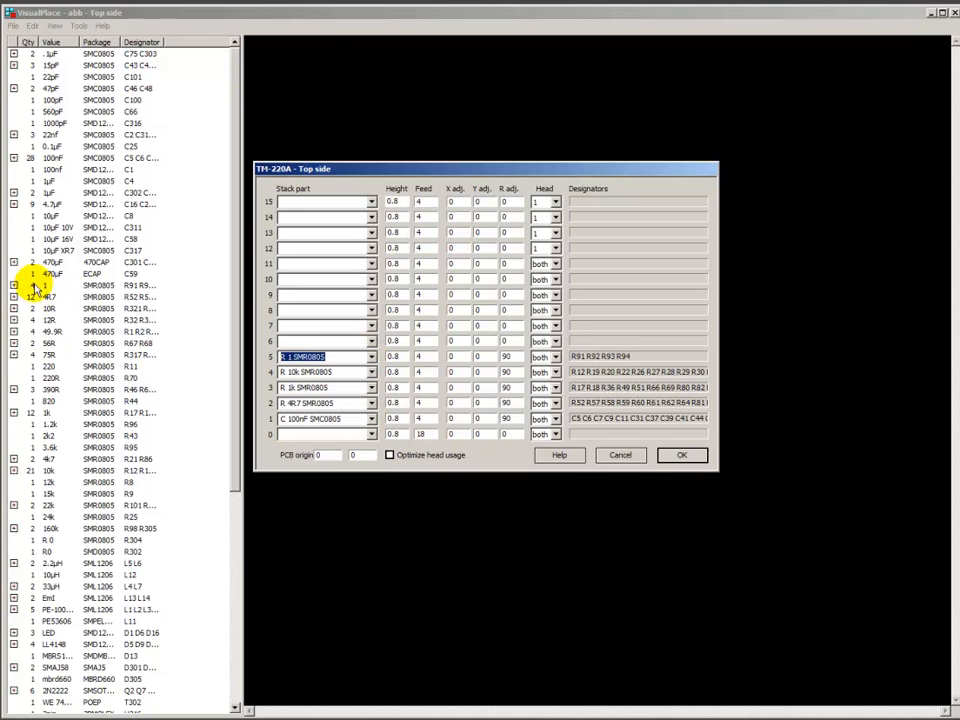
click(371, 356)
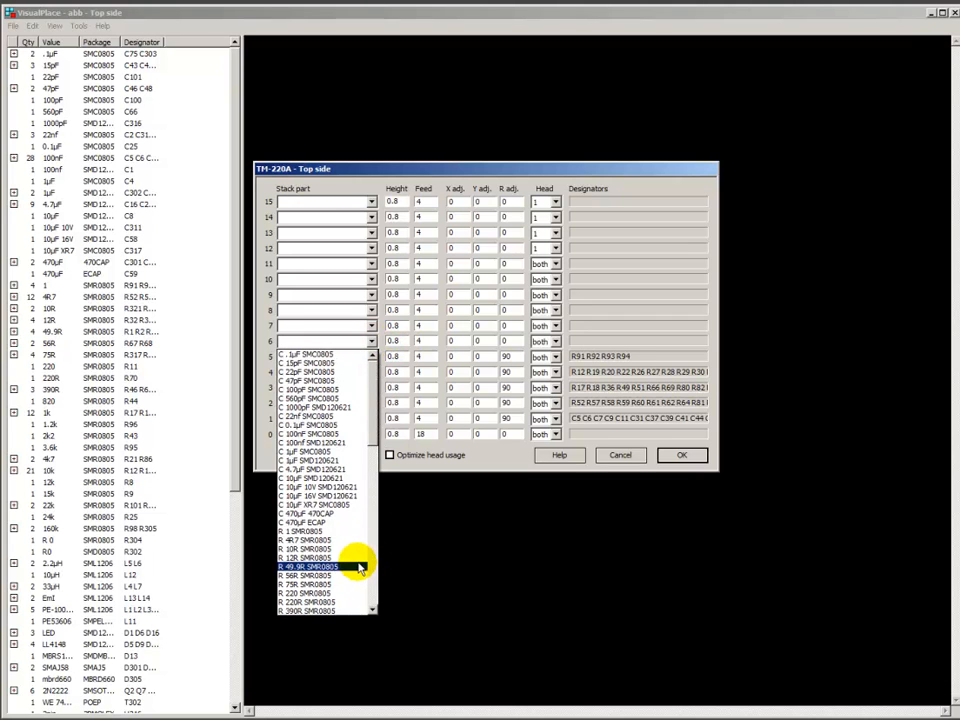
click(348, 558)
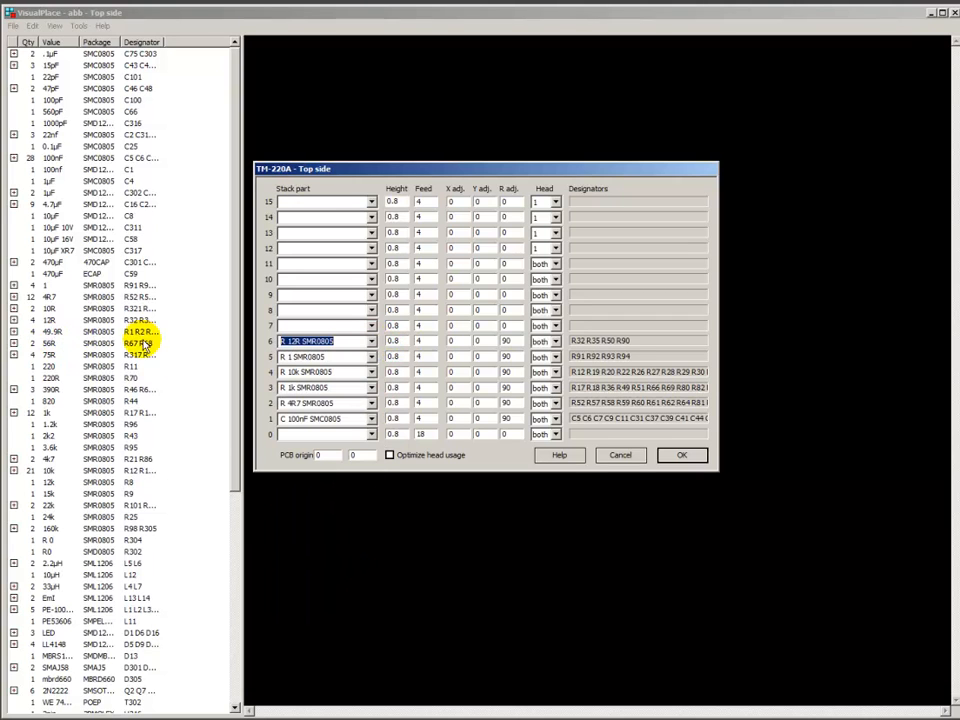
Assign R 49.9R SMR0805 to stack 7 and R 75R SMR0805 to stack 8, and accept the TM-220A setup to write the file.
click(371, 326)
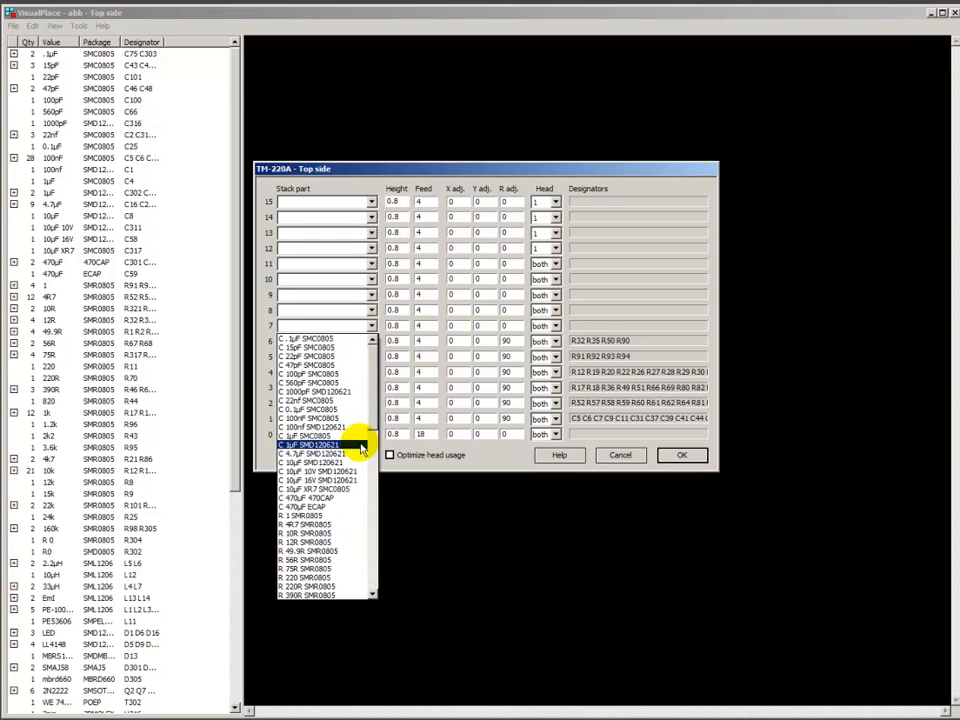
click(352, 552)
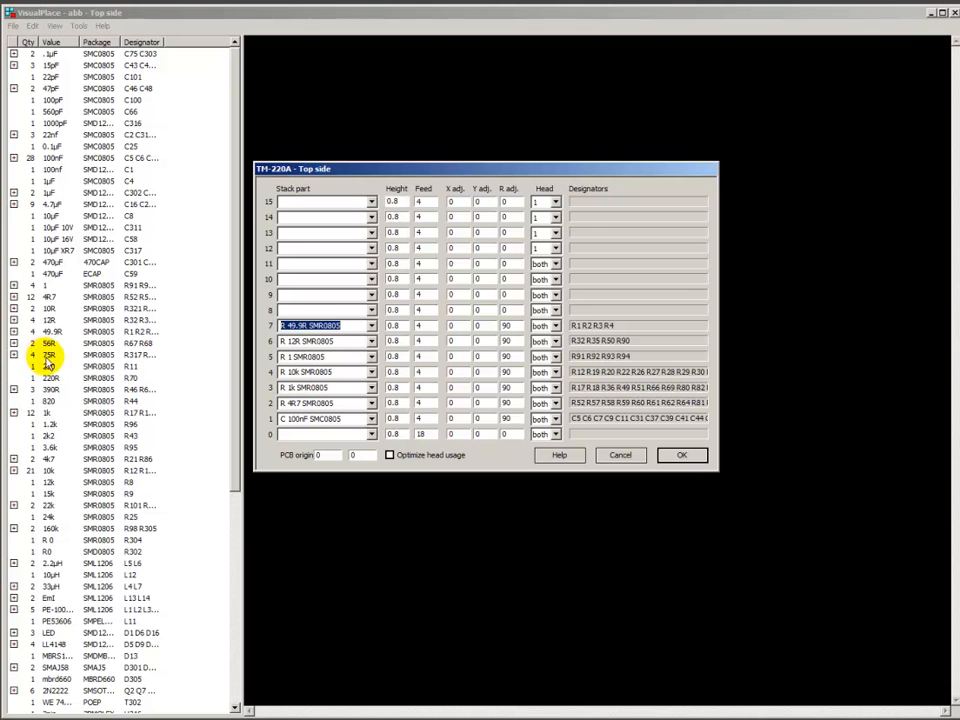
click(371, 310)
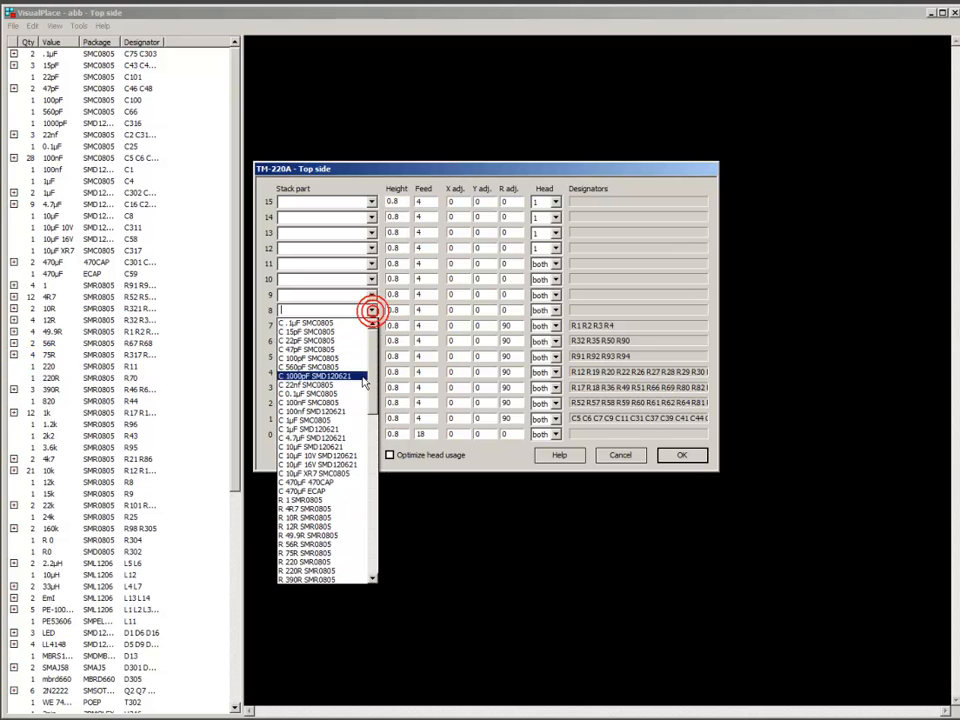
click(352, 556)
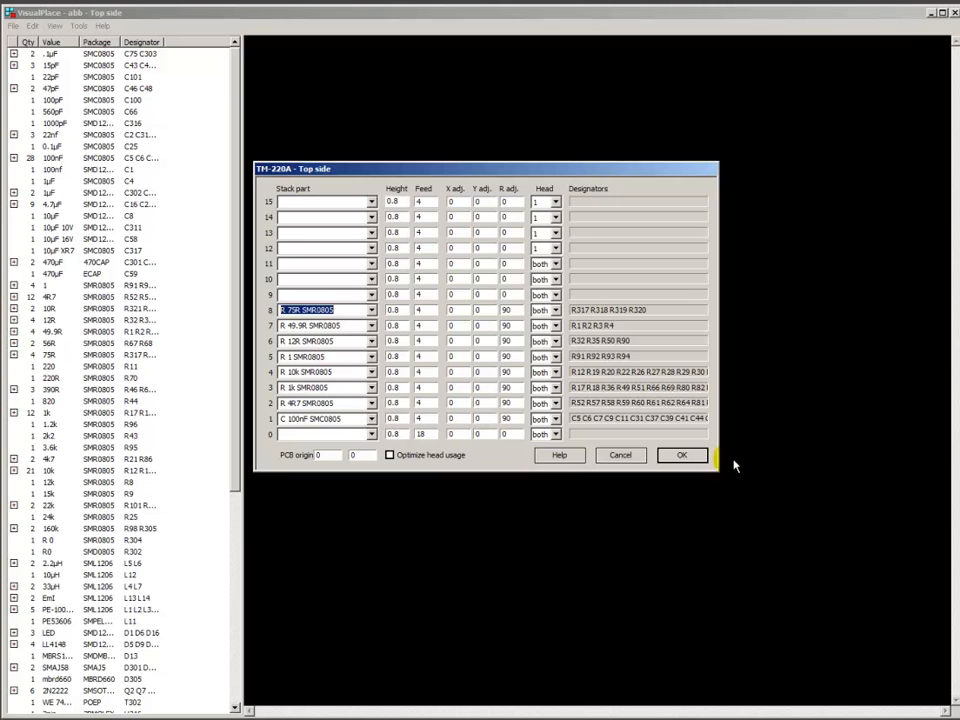
click(677, 455)
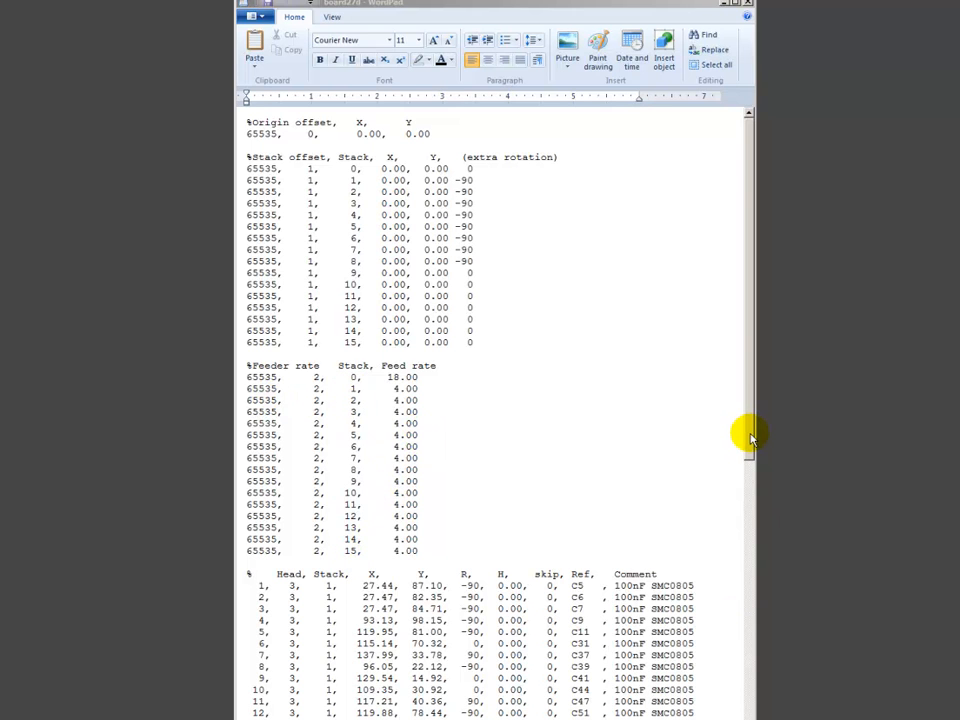
Examine the component placement rows and the stack offset rotations of the exported board27d file in WordPad.
drag(751, 437, 757, 600)
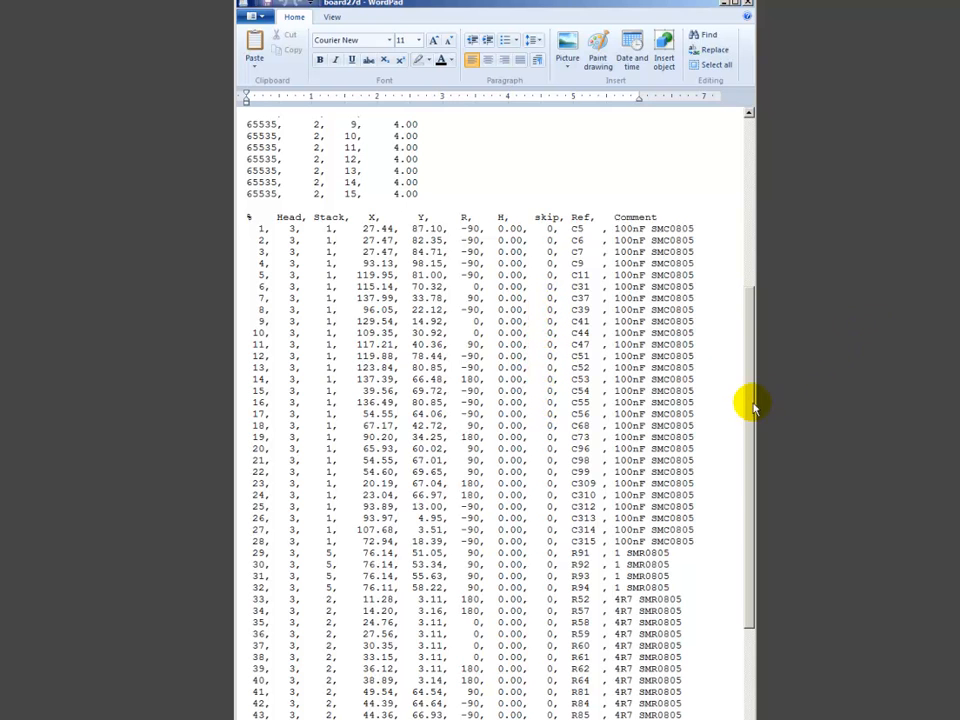
drag(746, 410, 718, 193)
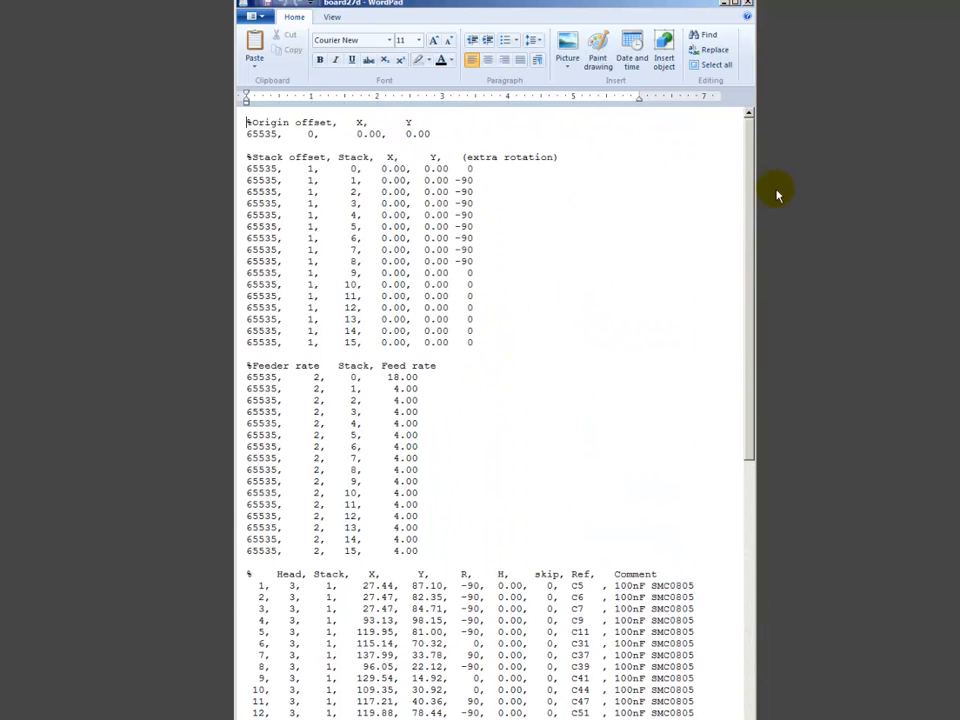
click(463, 169)
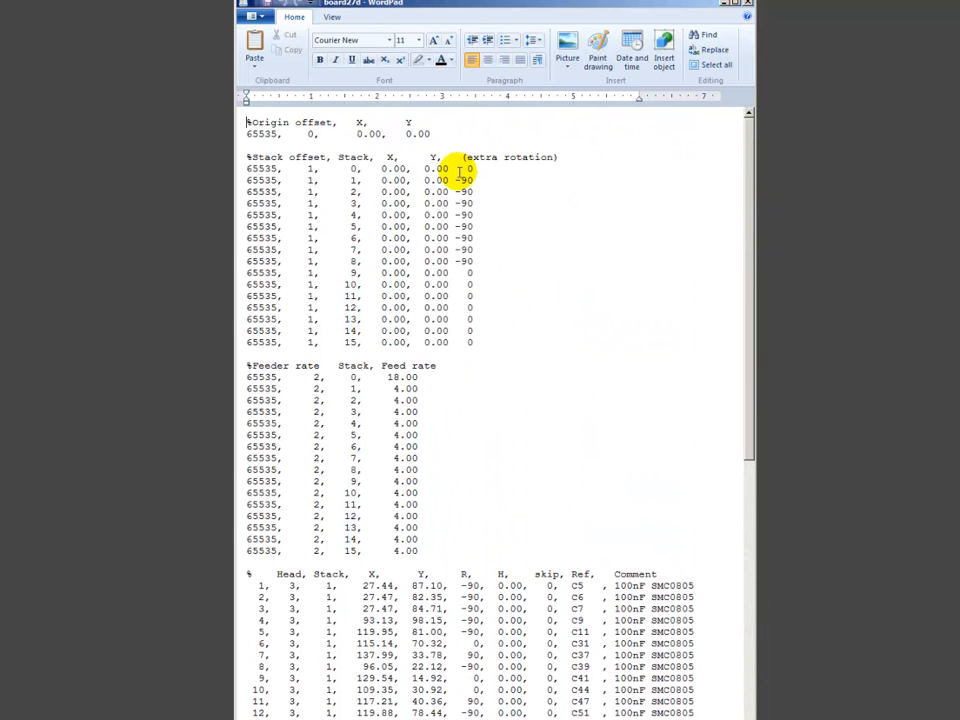